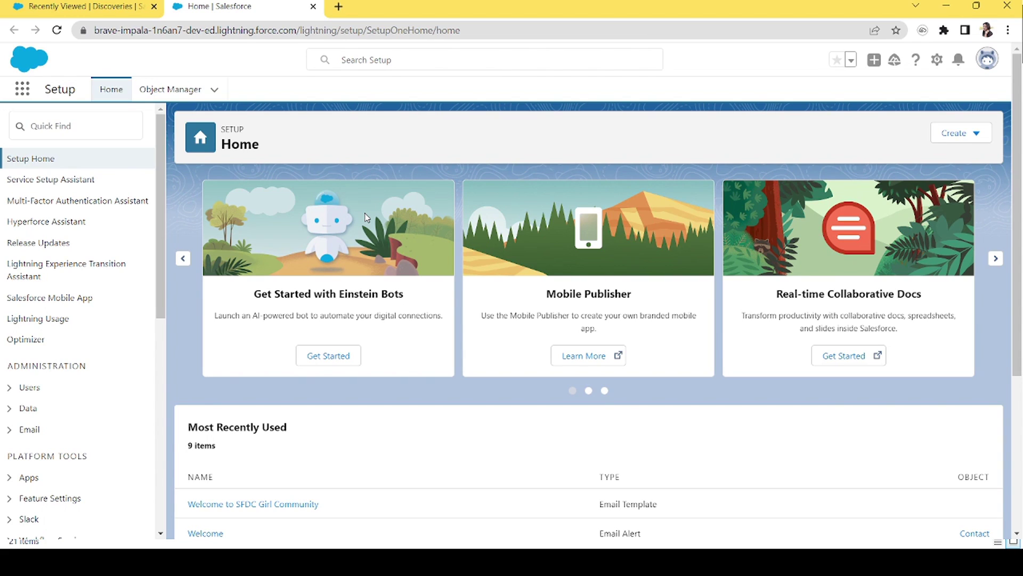
Search Setup's Quick Find for 'flow' and open the Flows list under Process Automation.
{"action": "left_click", "coordinate": [82, 128]}
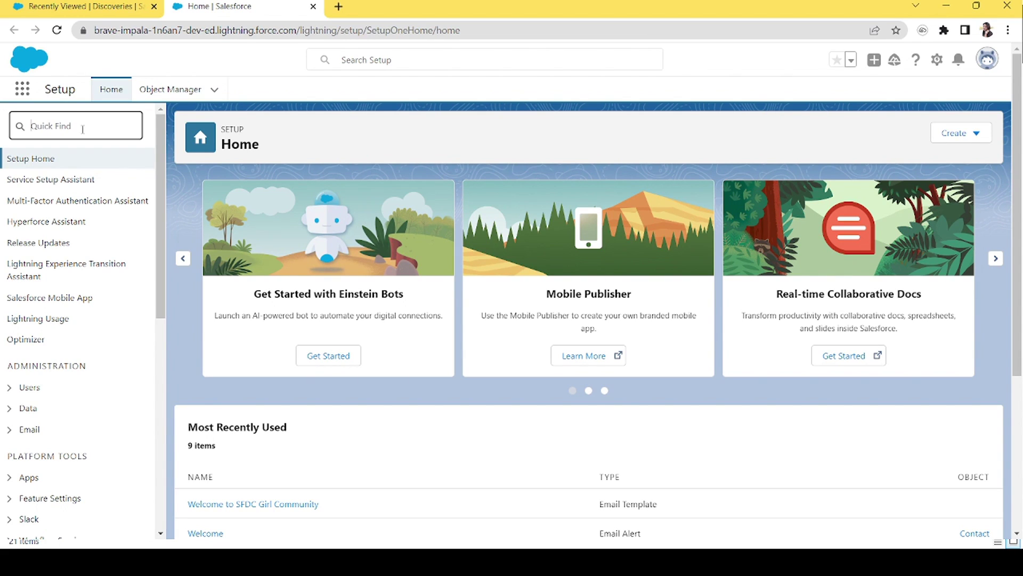
{"action": "type", "text": "flow"}
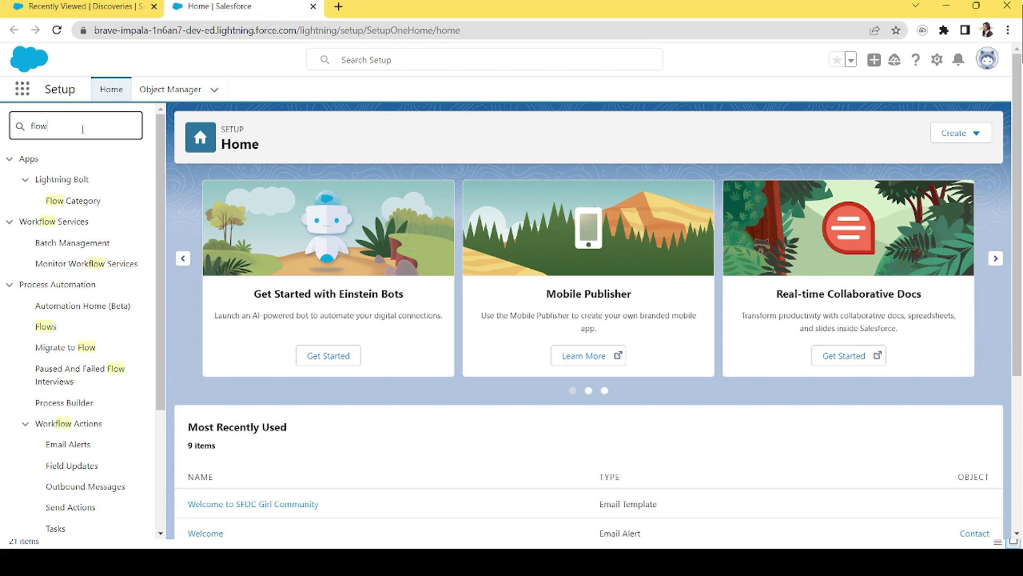
{"action": "left_click", "coordinate": [54, 327]}
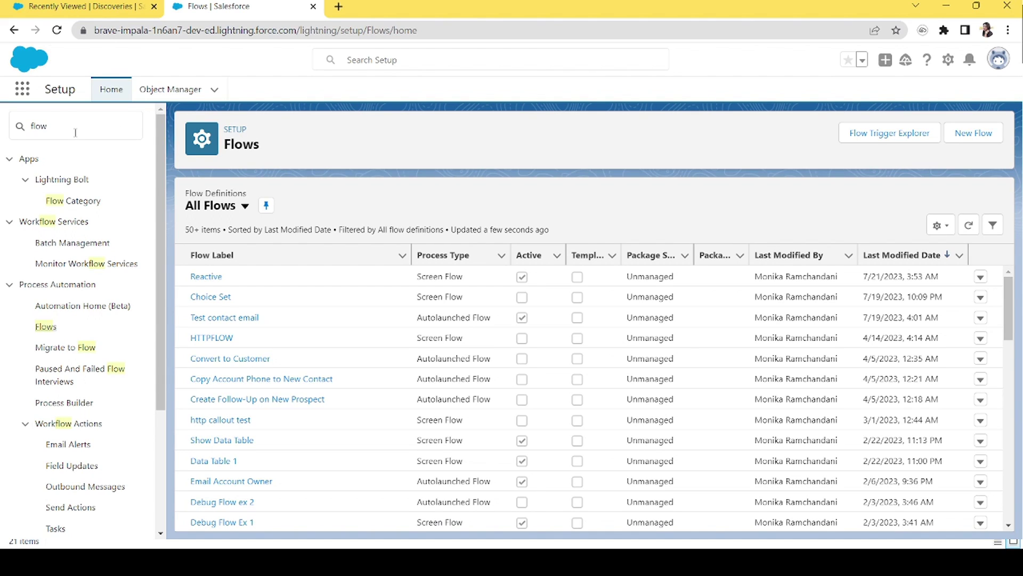
{"action": "left_click_drag", "start_coordinate": [75, 132], "coordinate": [16, 129]}
Search Quick Find for 'process' and open Process Automation Settings.
{"action": "key", "text": "BackSpace"}
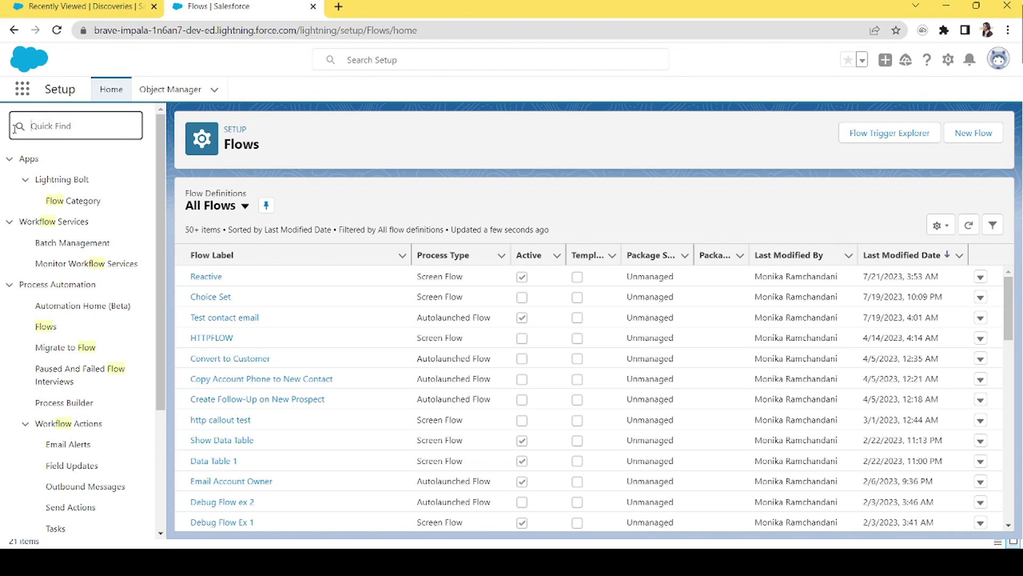
{"action": "type", "text": "process"}
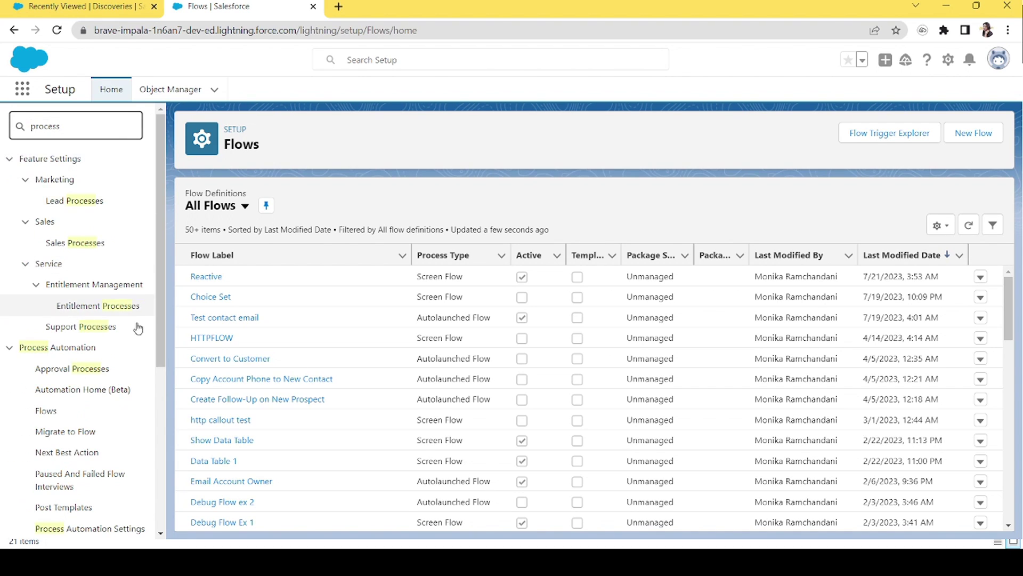
{"action": "scroll", "coordinate": [110, 398], "scroll_direction": "down", "scroll_amount": 3}
{"action": "left_click", "coordinate": [111, 398]}
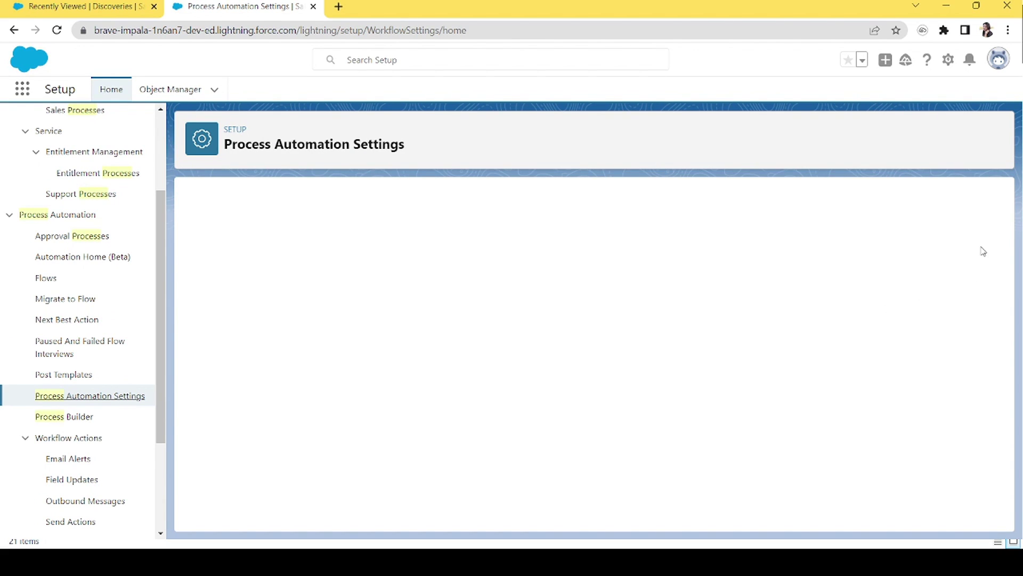
Make sure 'Opt in to Reactive Screens Beta' is left ticked.
{"action": "left_click_drag", "start_coordinate": [1003, 249], "coordinate": [1013, 467]}
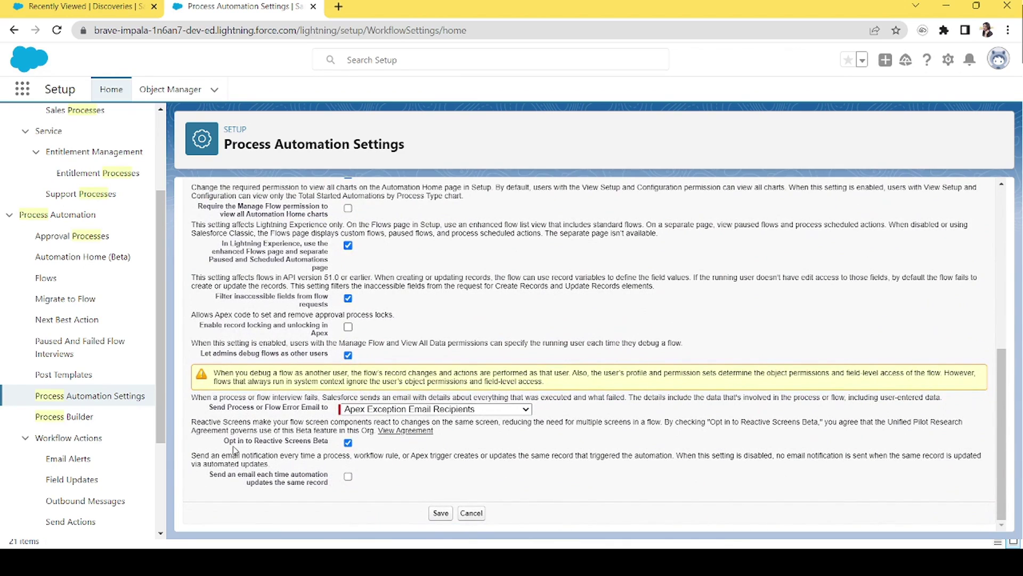
{"action": "left_click_drag", "start_coordinate": [222, 444], "coordinate": [328, 441]}
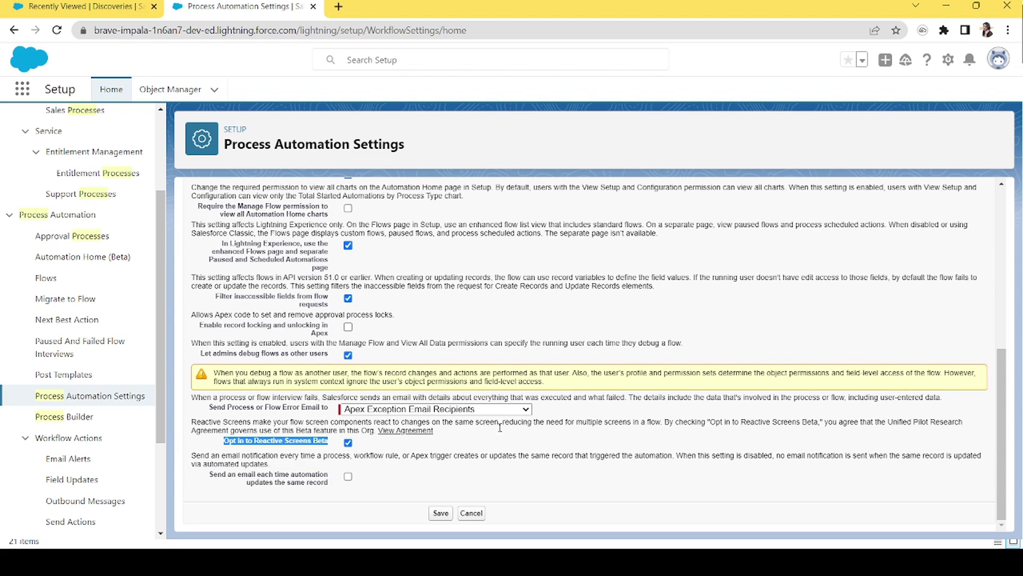
{"action": "left_click_drag", "start_coordinate": [531, 421], "coordinate": [663, 421]}
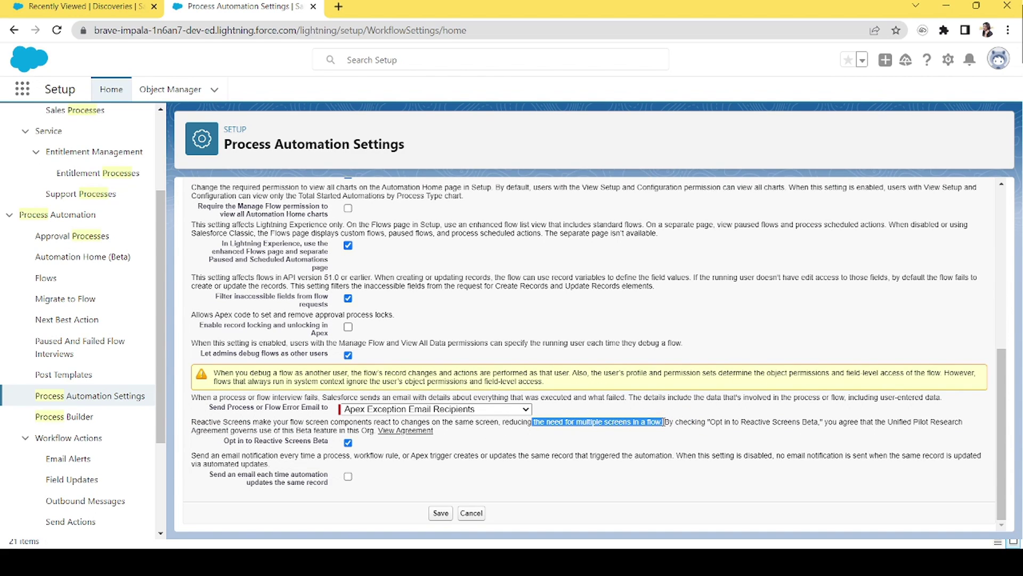
{"action": "left_click", "coordinate": [663, 422]}
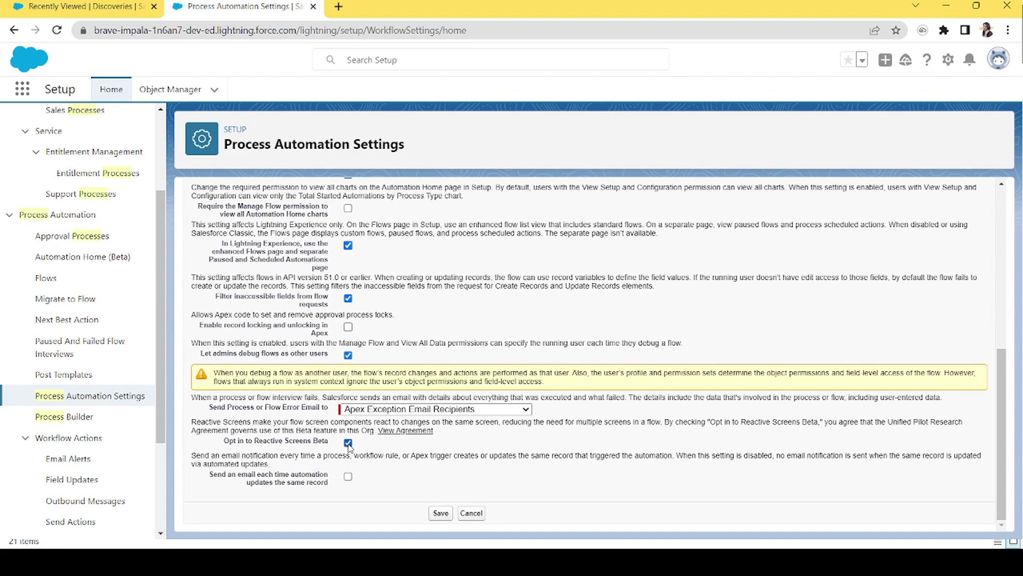
{"action": "left_click", "coordinate": [348, 443]}
{"action": "left_click", "coordinate": [348, 443]}
Save the settings, return to Flows via Quick Find and create a new Screen Flow.
{"action": "left_click", "coordinate": [441, 514]}
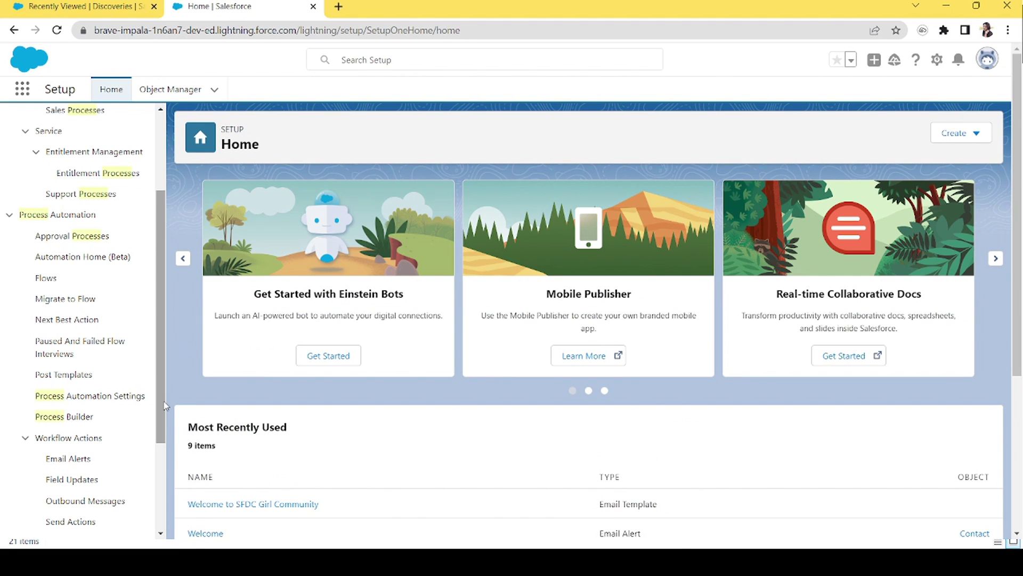
{"action": "scroll", "coordinate": [162, 403], "scroll_direction": "up", "scroll_amount": 3}
{"action": "double_click", "coordinate": [91, 128]}
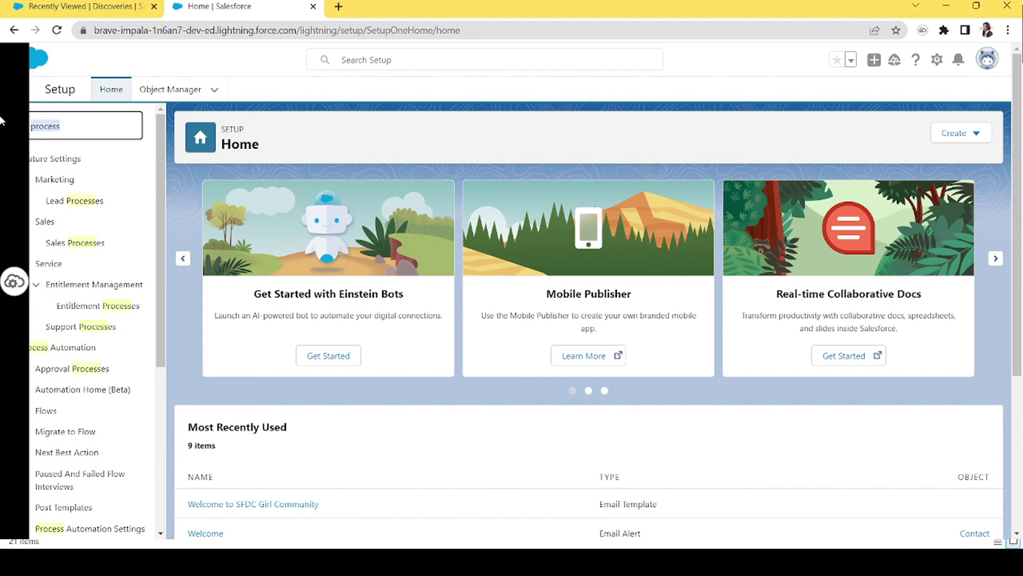
{"action": "type", "text": "flow"}
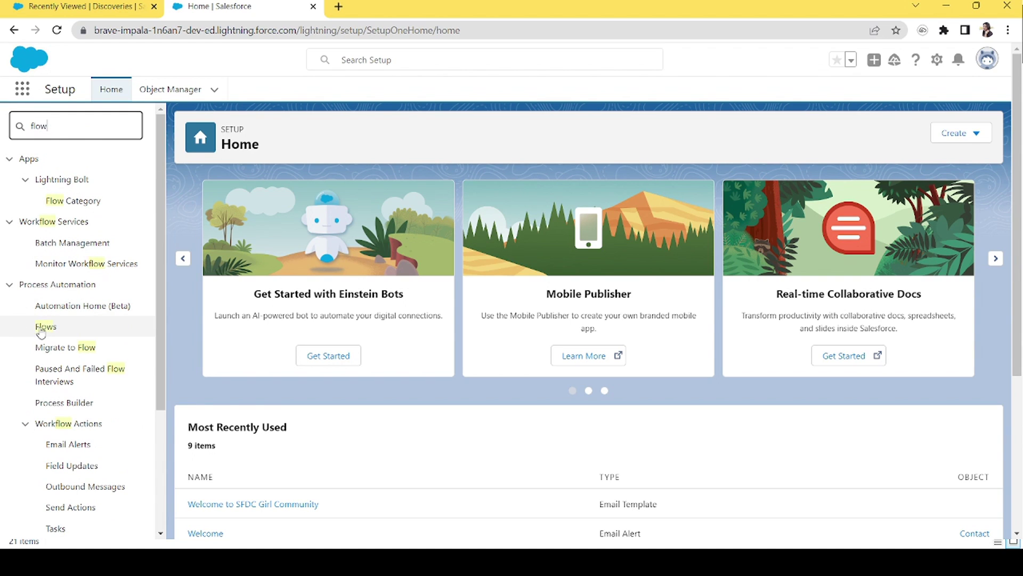
{"action": "left_click", "coordinate": [42, 329]}
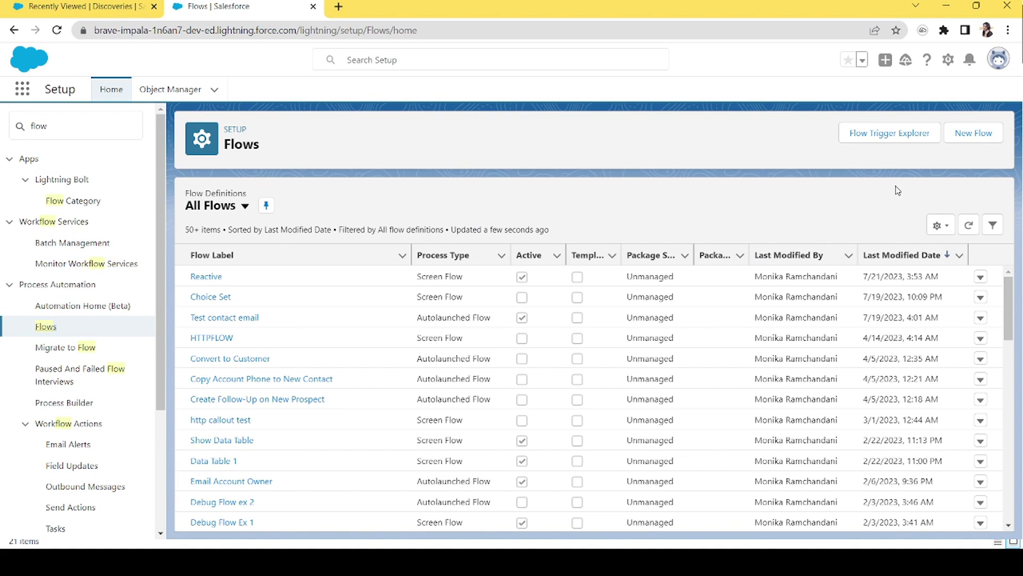
{"action": "left_click", "coordinate": [983, 142]}
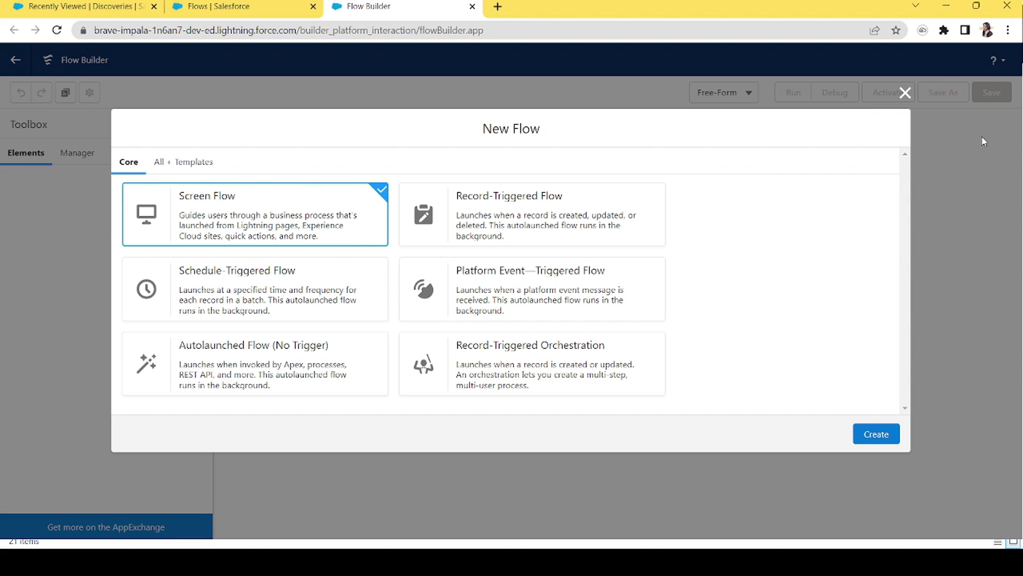
{"action": "left_click", "coordinate": [876, 438]}
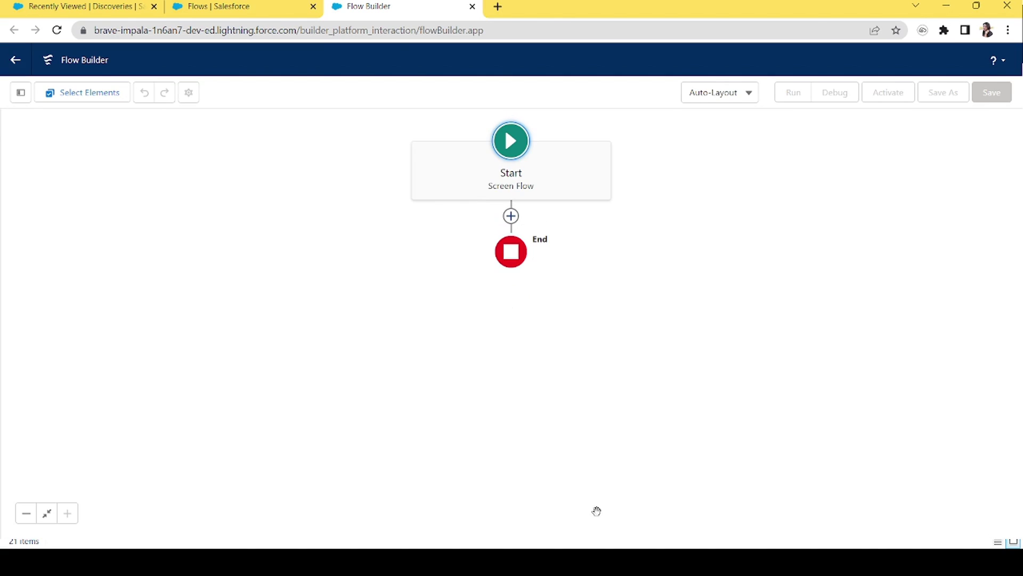
Add a Screen element right after the Start element.
{"action": "left_click", "coordinate": [511, 216]}
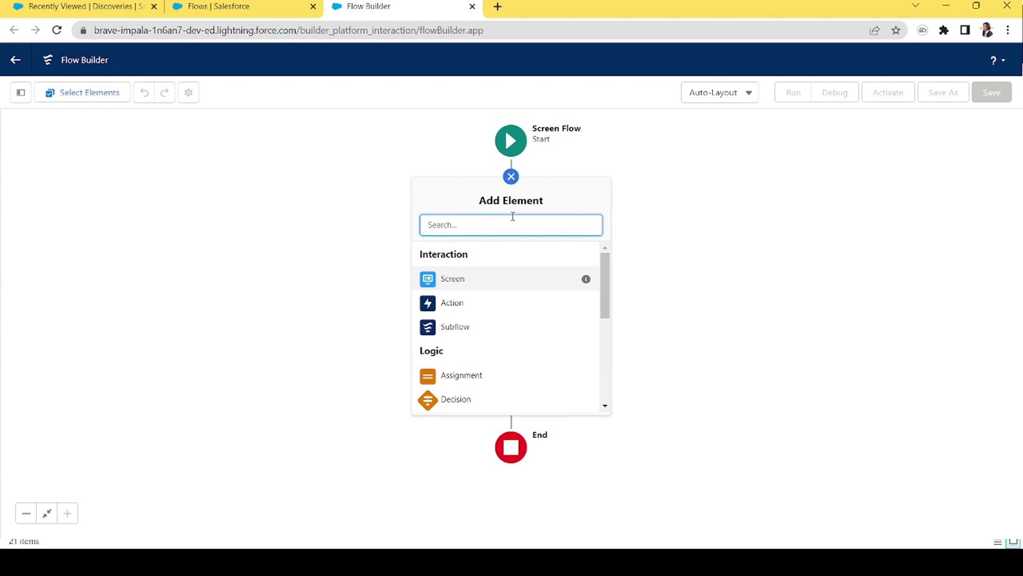
{"action": "left_click", "coordinate": [466, 279]}
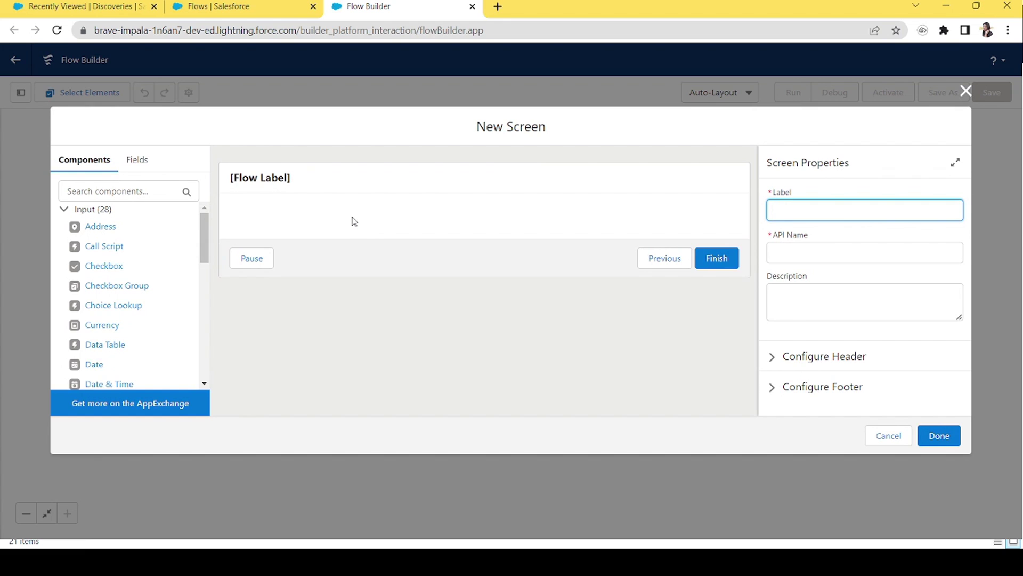
{"action": "left_click", "coordinate": [352, 221]}
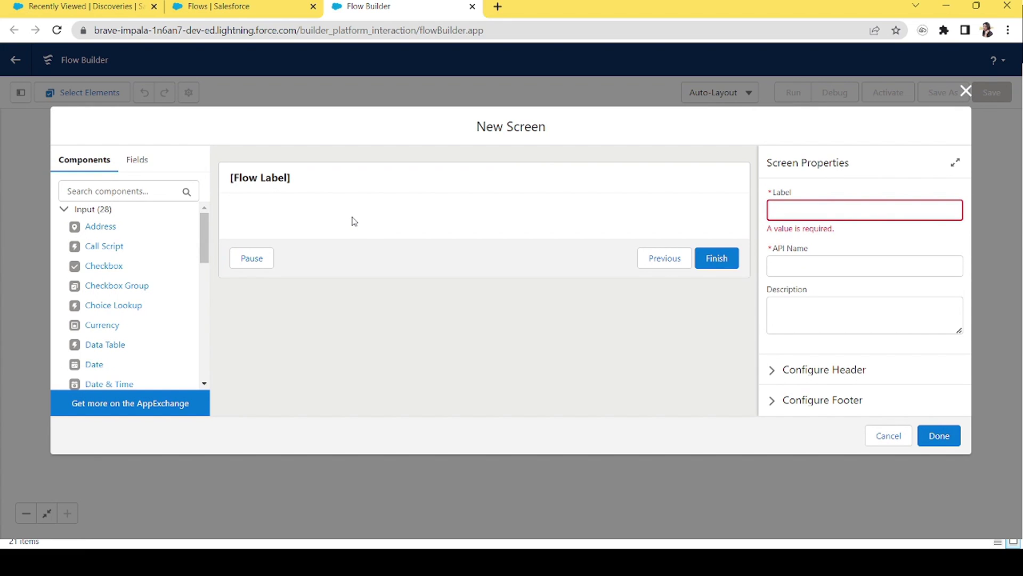
Place a Number field on the screen labelled 'Product Price' with API name Product_Price.
{"action": "left_click", "coordinate": [126, 193]}
{"action": "type", "text": "numb"}
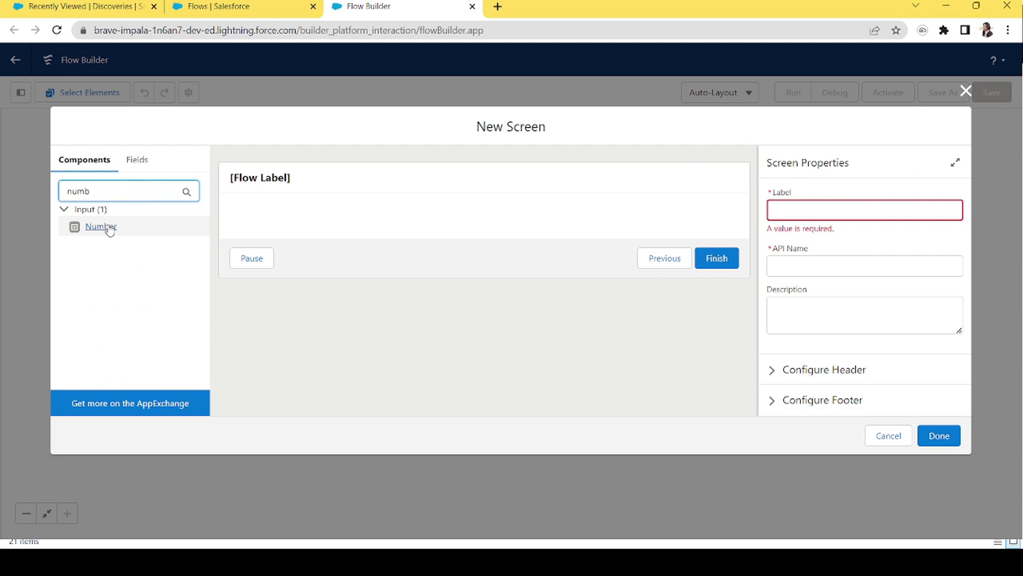
{"action": "left_click_drag", "start_coordinate": [107, 228], "coordinate": [254, 226]}
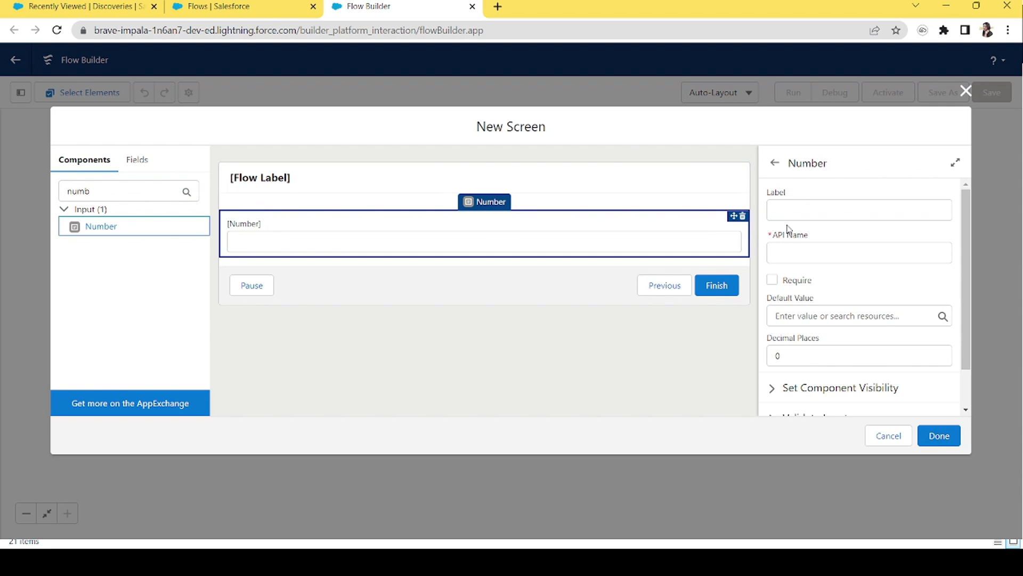
{"action": "left_click", "coordinate": [823, 215]}
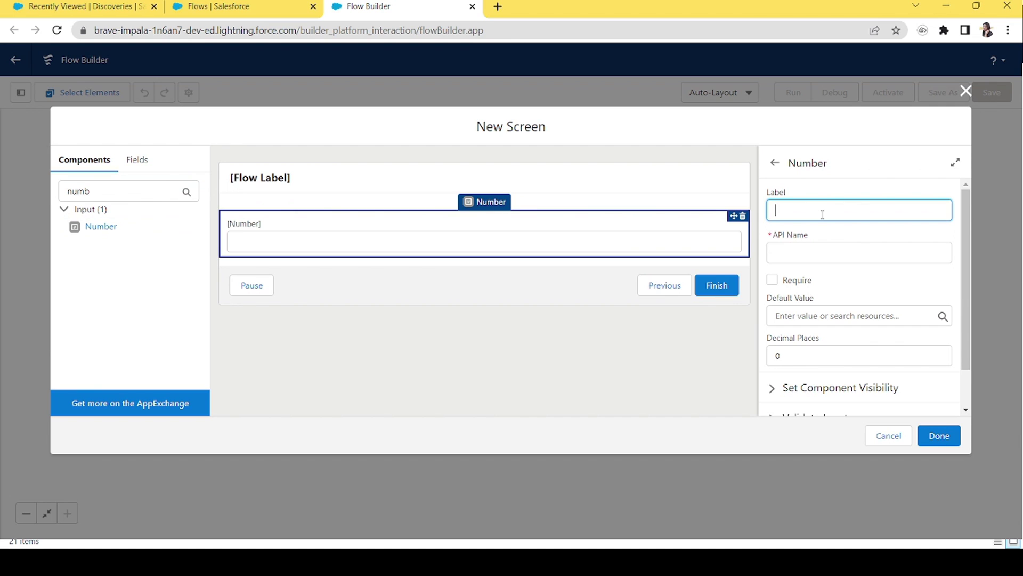
{"action": "type", "text": "Product Price"}
{"action": "key", "text": "Tab"}
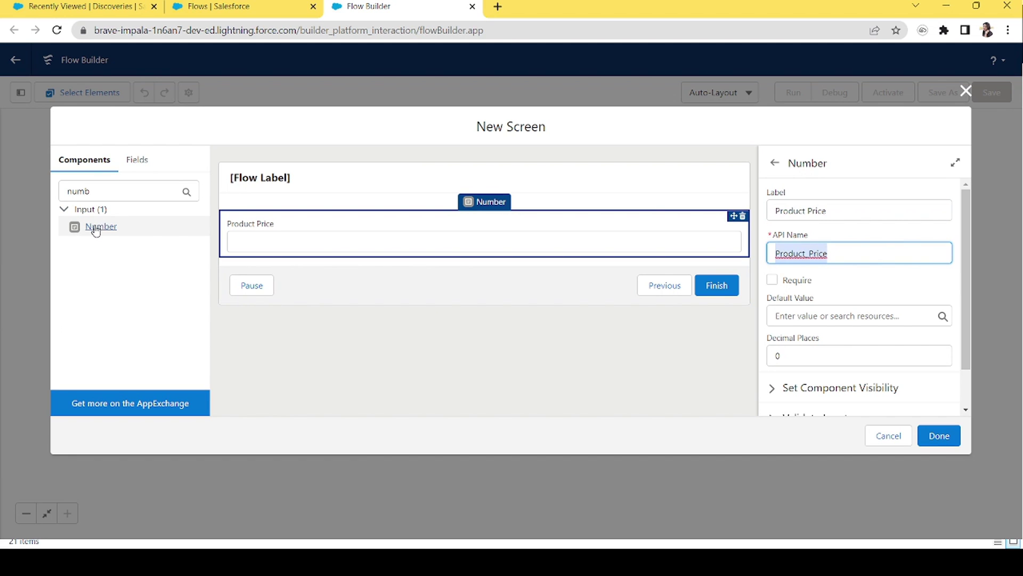
{"action": "left_click_drag", "start_coordinate": [95, 230], "coordinate": [232, 258]}
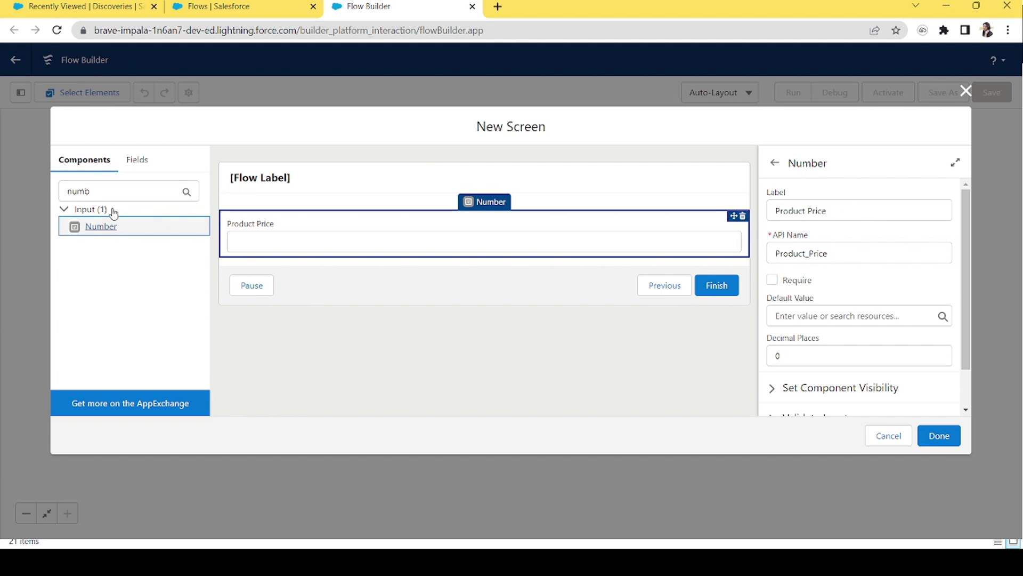
{"action": "double_click", "coordinate": [80, 191]}
{"action": "key", "text": "BackSpace"}
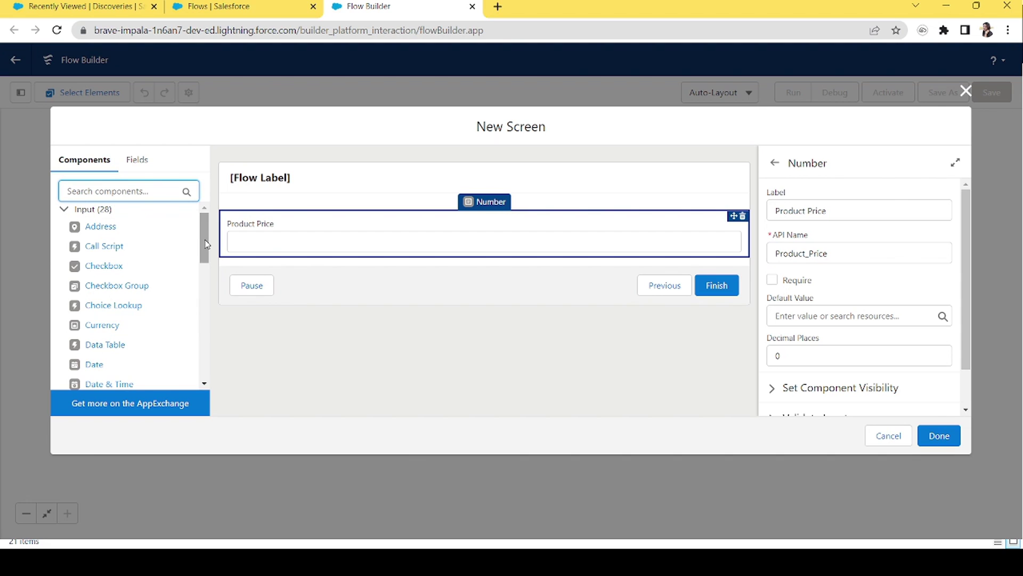
Place a Slider below Product Price with API name DiscountPercent and label 'Discount %'.
{"action": "type", "text": "sli"}
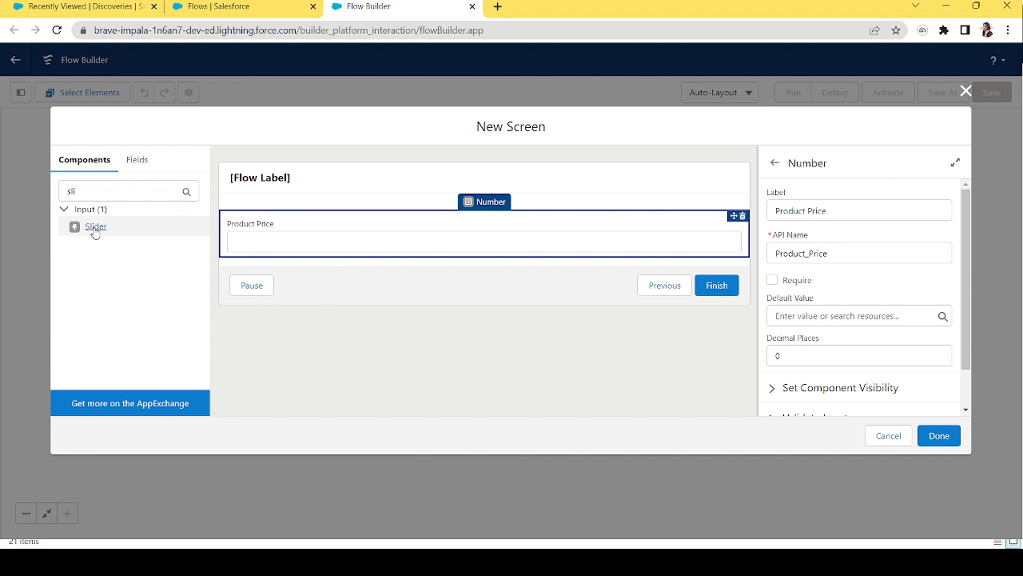
{"action": "left_click_drag", "start_coordinate": [95, 233], "coordinate": [242, 262]}
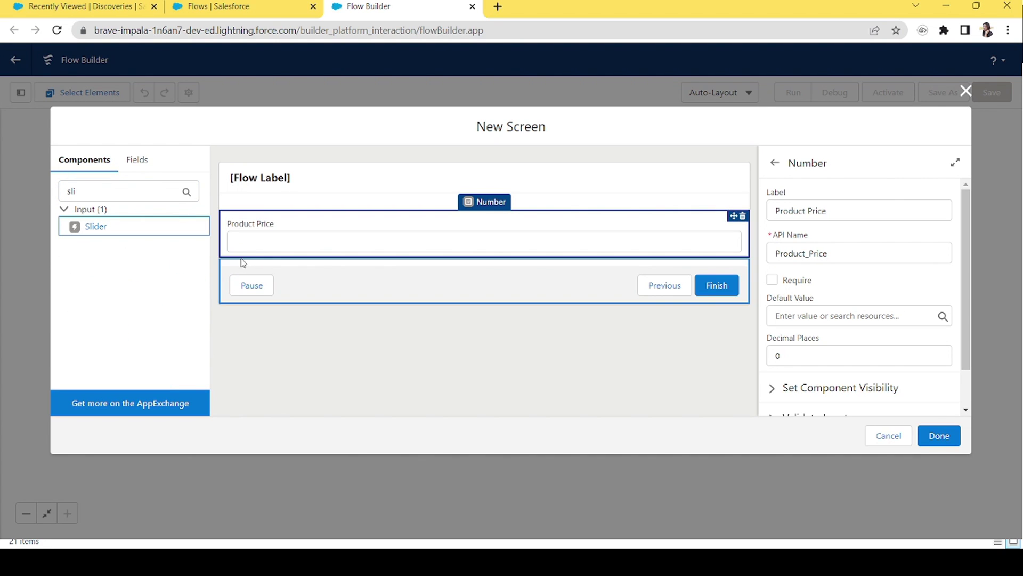
{"action": "left_click_drag", "start_coordinate": [127, 225], "coordinate": [243, 261]}
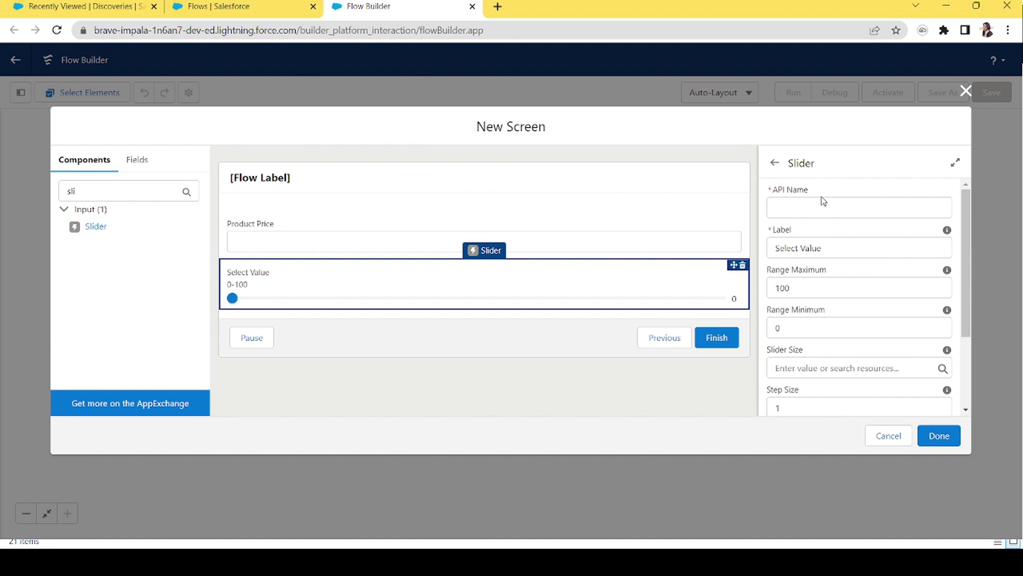
{"action": "left_click", "coordinate": [801, 207]}
{"action": "type", "text": "Discount"}
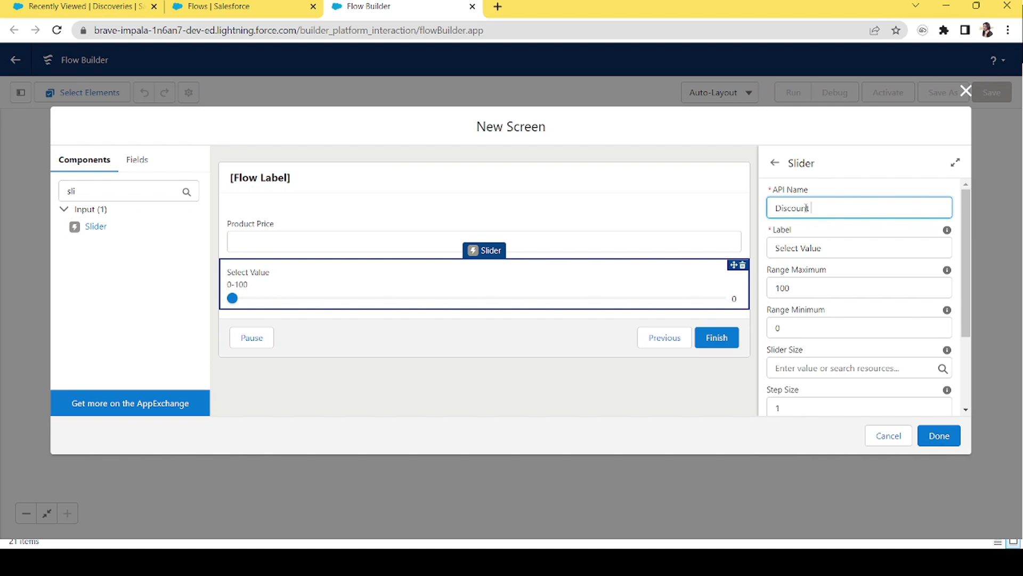
{"action": "type", "text": "Percent"}
{"action": "key", "text": "Tab"}
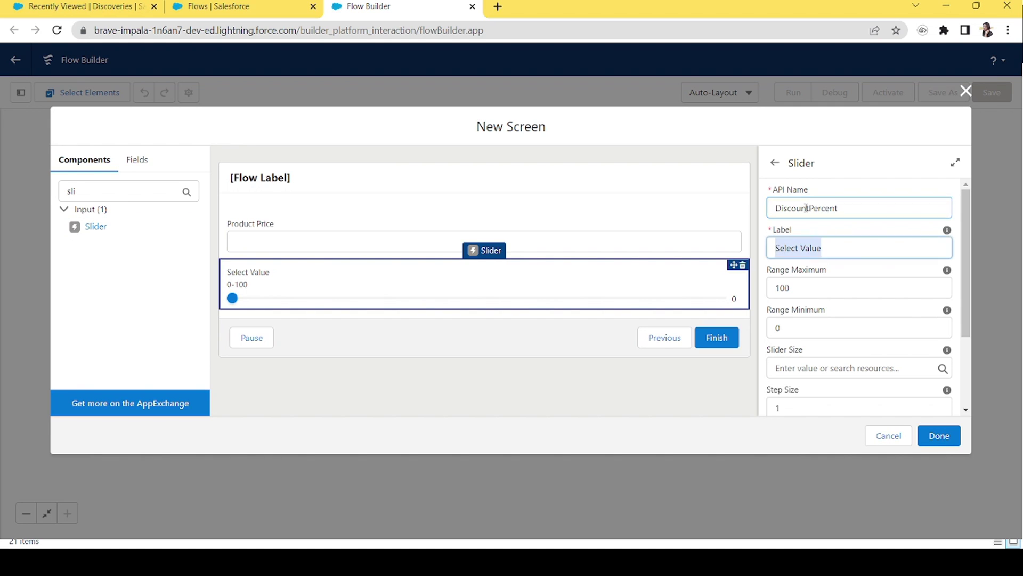
{"action": "type", "text": "D"}
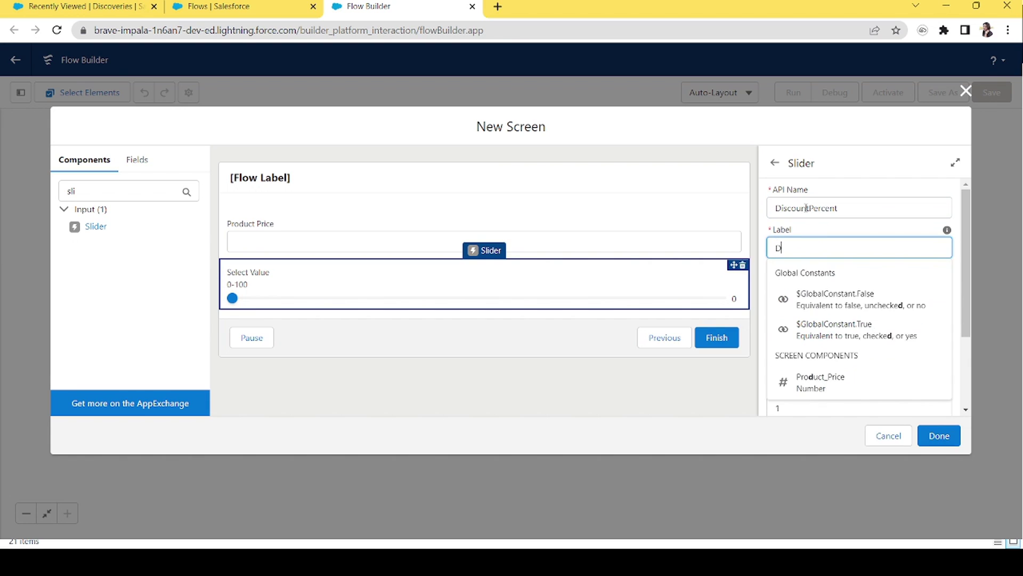
{"action": "type", "text": "iscount %"}
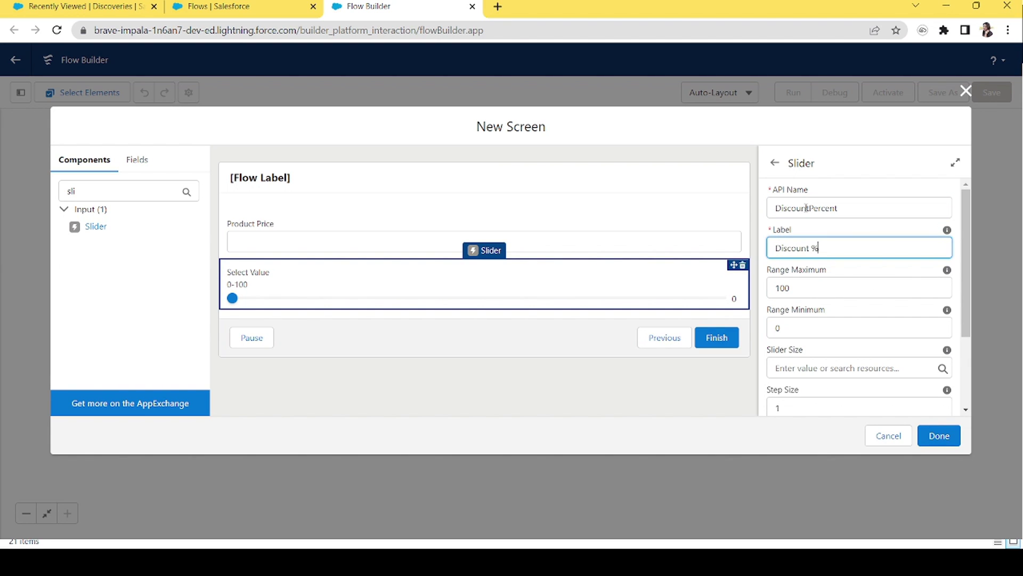
{"action": "key", "text": "shift+Tab"}
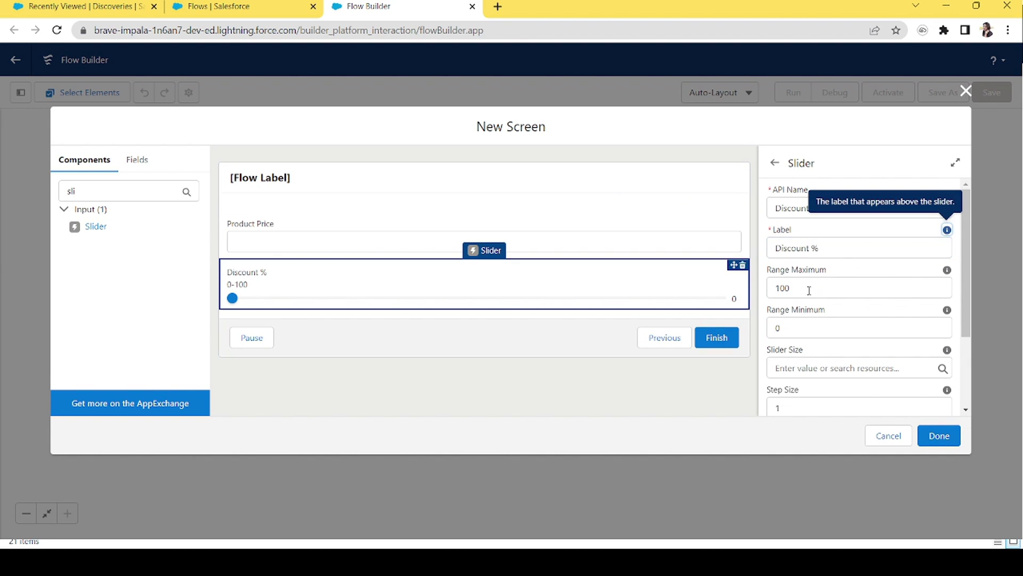
Set the slider's range maximum to 50, keeping step size 1 and starting value 0.
{"action": "left_click_drag", "start_coordinate": [810, 290], "coordinate": [748, 288]}
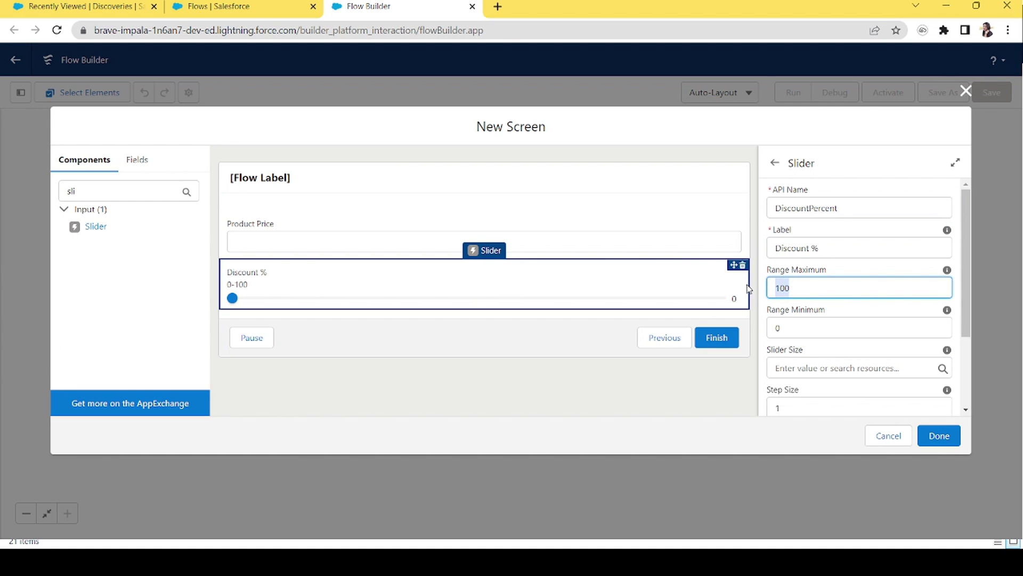
{"action": "type", "text": "50"}
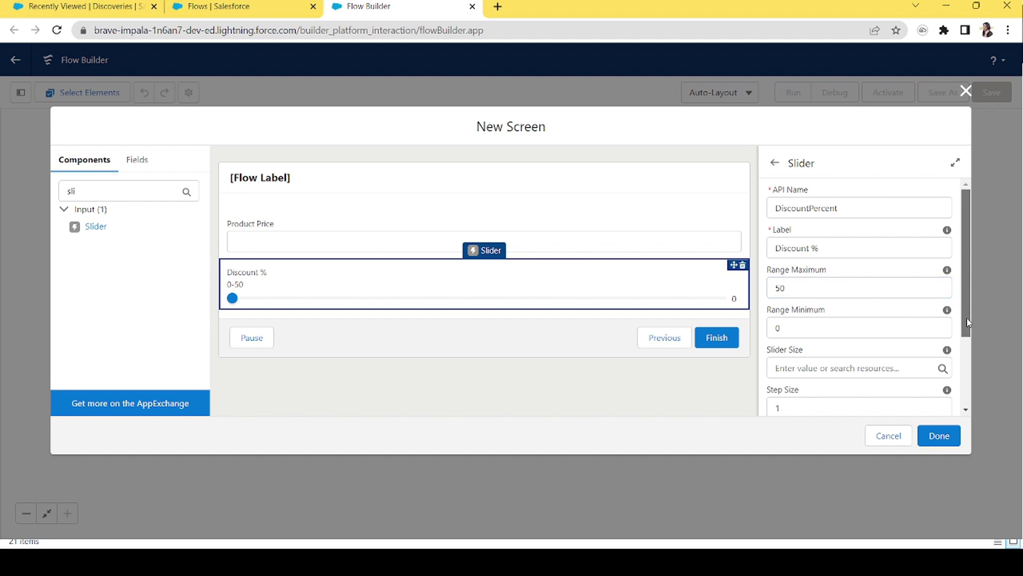
{"action": "left_click_drag", "start_coordinate": [969, 322], "coordinate": [969, 389]}
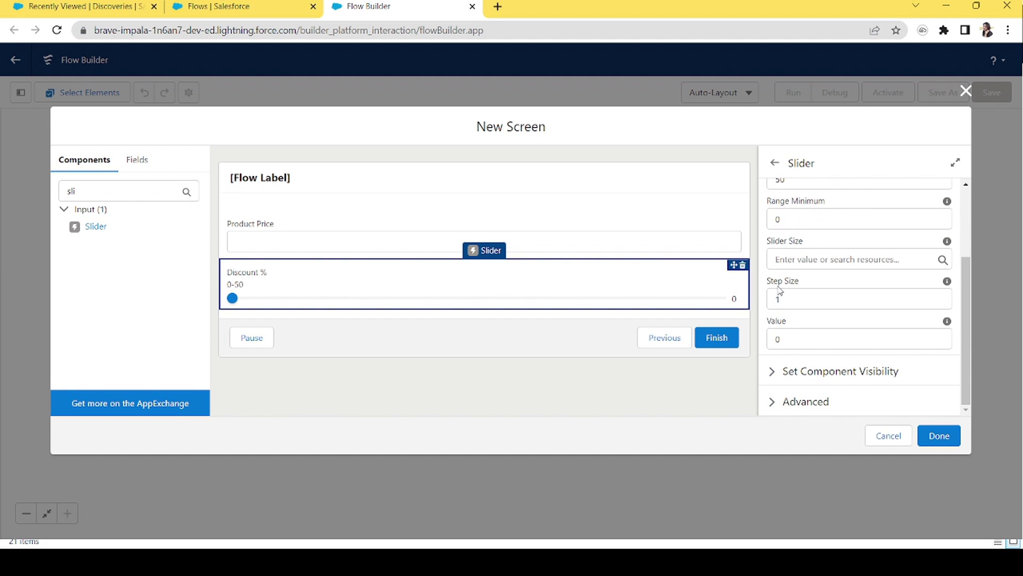
{"action": "left_click_drag", "start_coordinate": [782, 299], "coordinate": [766, 300]}
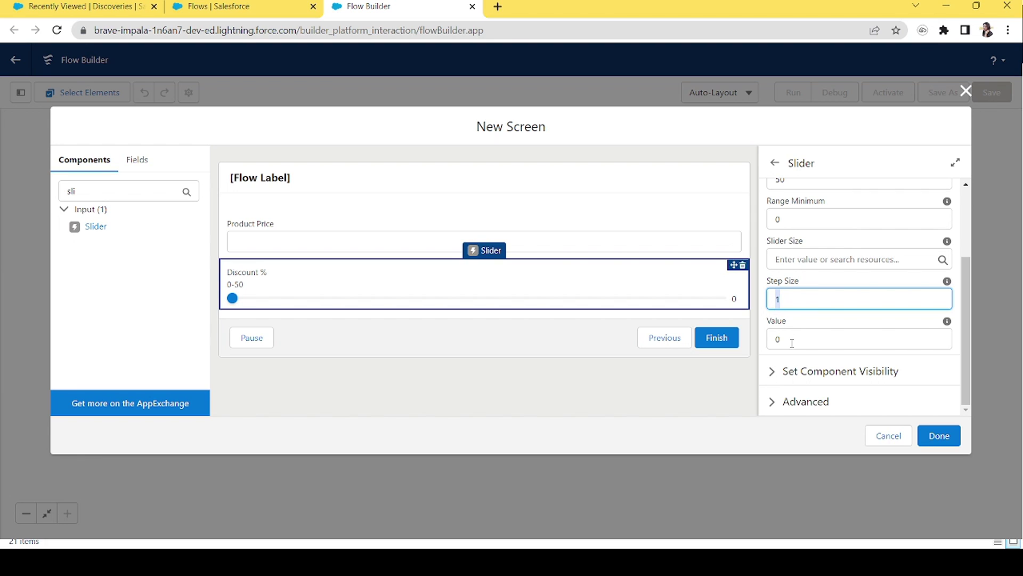
{"action": "left_click_drag", "start_coordinate": [791, 342], "coordinate": [769, 339]}
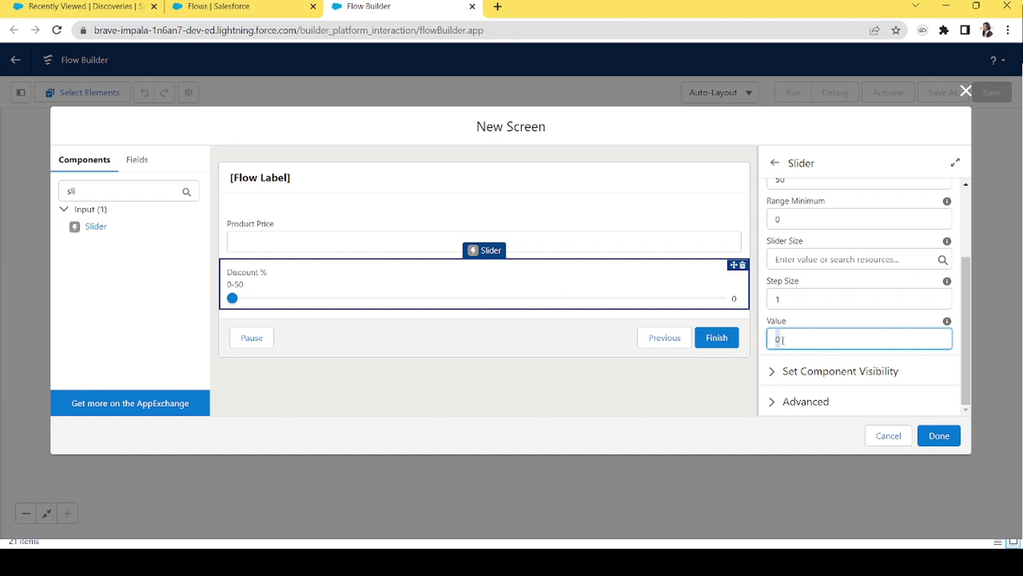
{"action": "double_click", "coordinate": [72, 191]}
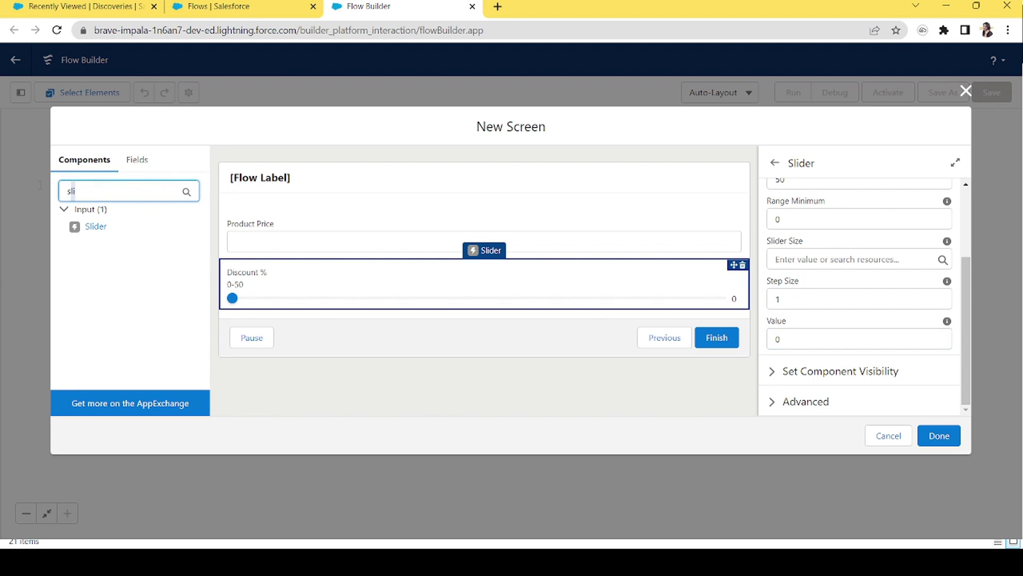
{"action": "type", "text": "num"}
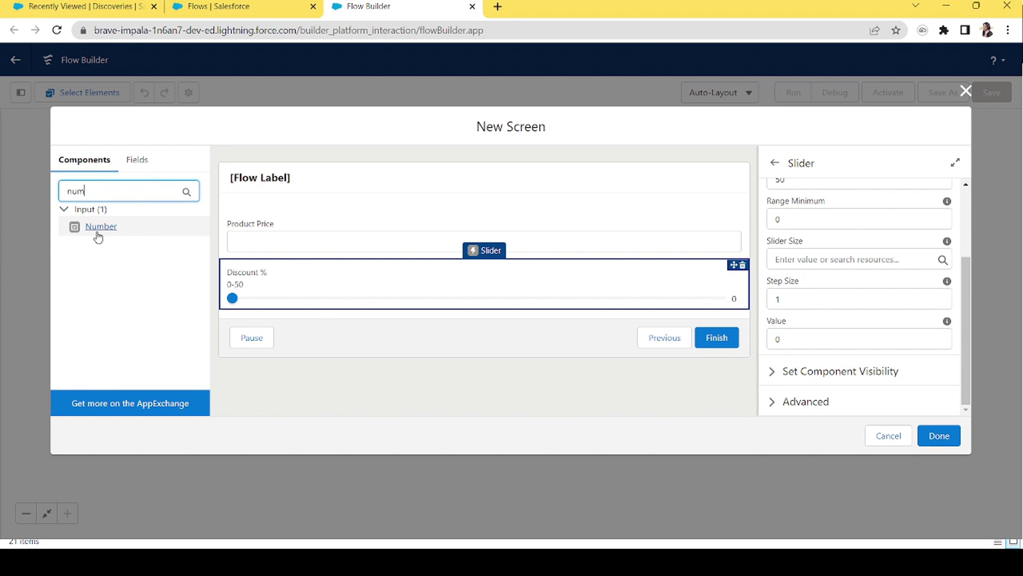
Add two Number fields below the slider and label the first 'Discount Amount'.
{"action": "left_click", "coordinate": [106, 229]}
{"action": "left_click", "coordinate": [107, 229]}
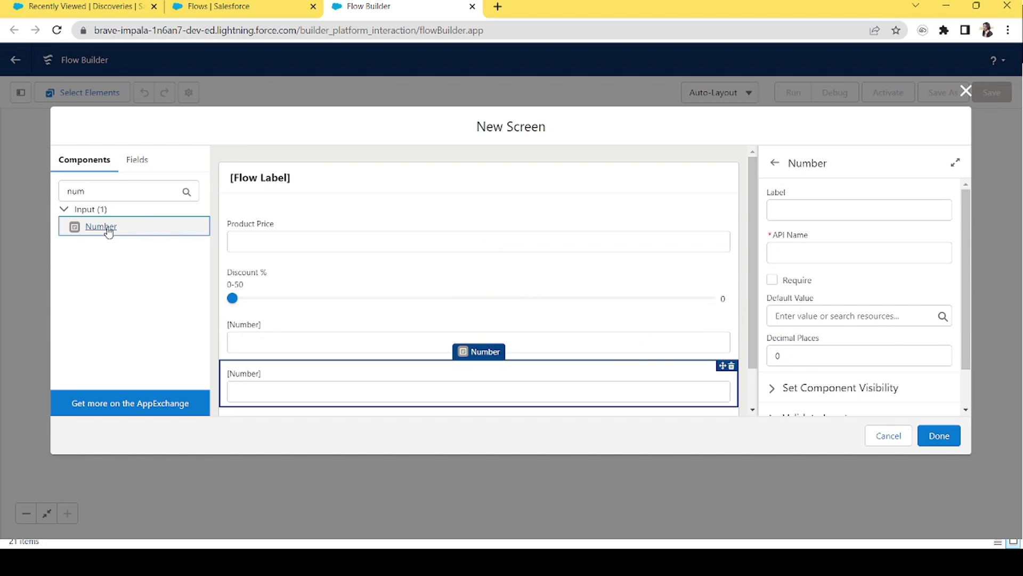
{"action": "left_click", "coordinate": [311, 353]}
{"action": "left_click", "coordinate": [792, 211]}
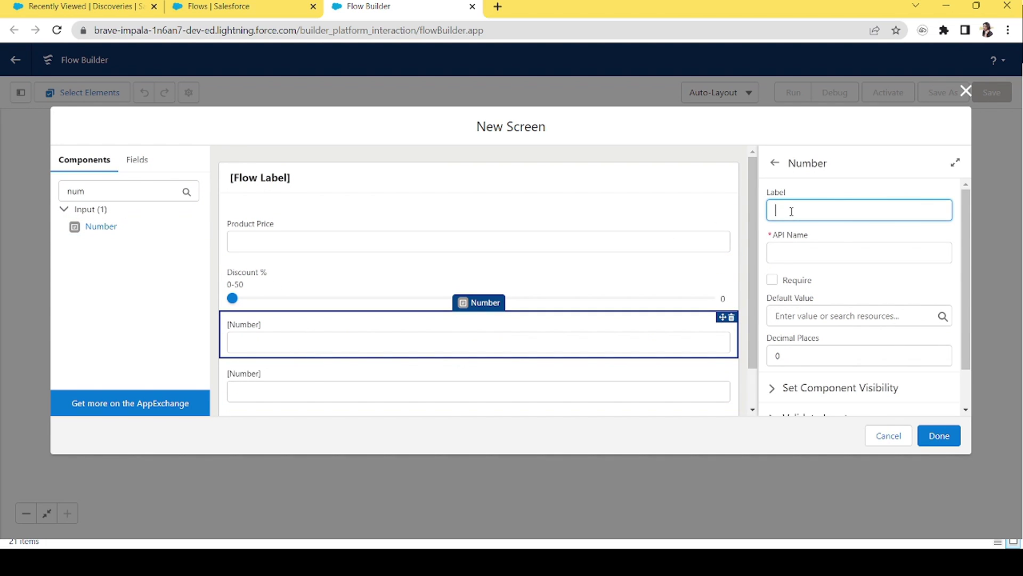
{"action": "type", "text": "Discount Amount"}
{"action": "key", "text": "Tab"}
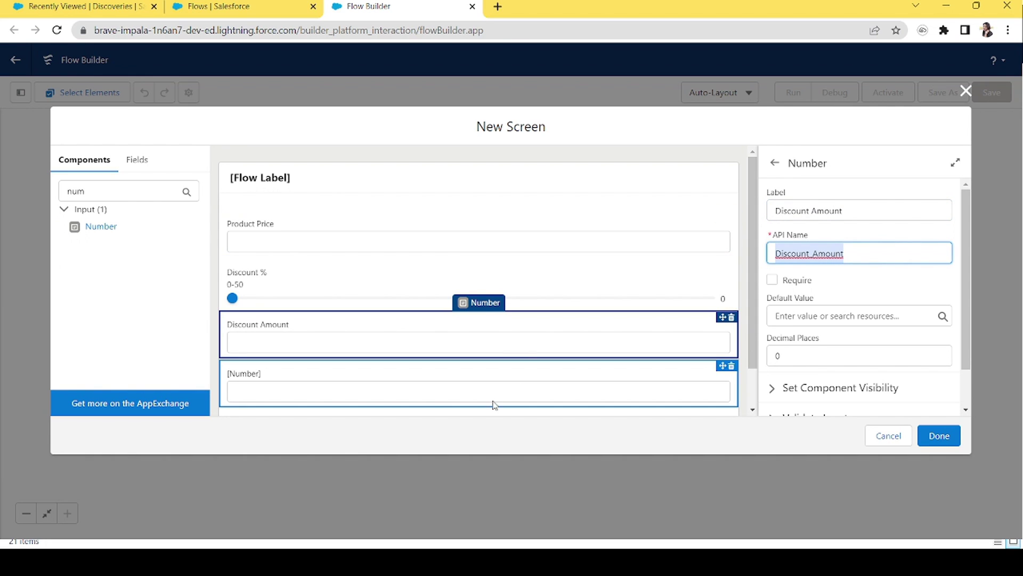
Label the second Number field 'Discounted Price' with its matching API name.
{"action": "left_click", "coordinate": [487, 386]}
{"action": "left_click", "coordinate": [829, 206]}
{"action": "type", "text": "D"}
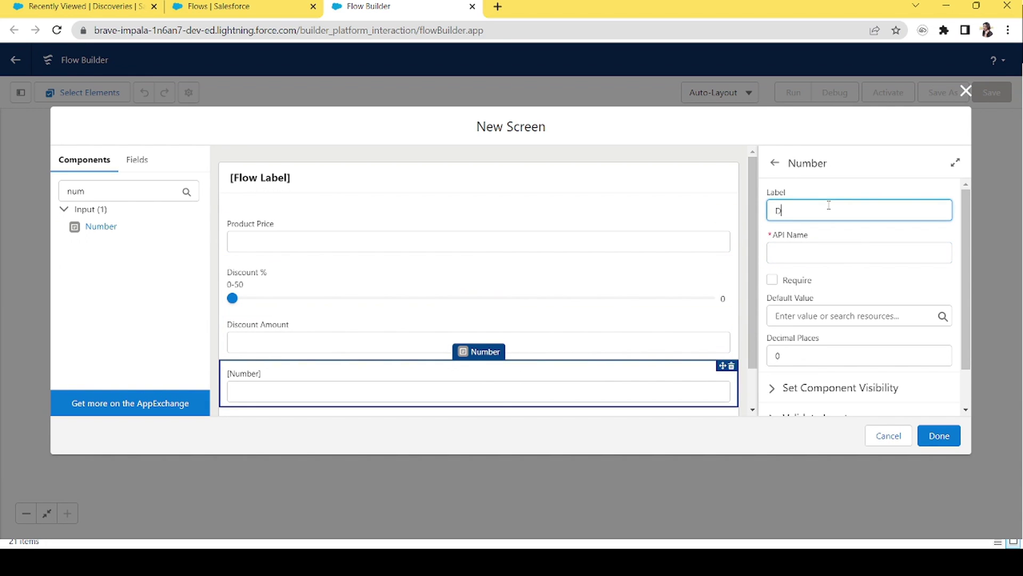
{"action": "type", "text": "iscounted Price"}
{"action": "key", "text": "Tab"}
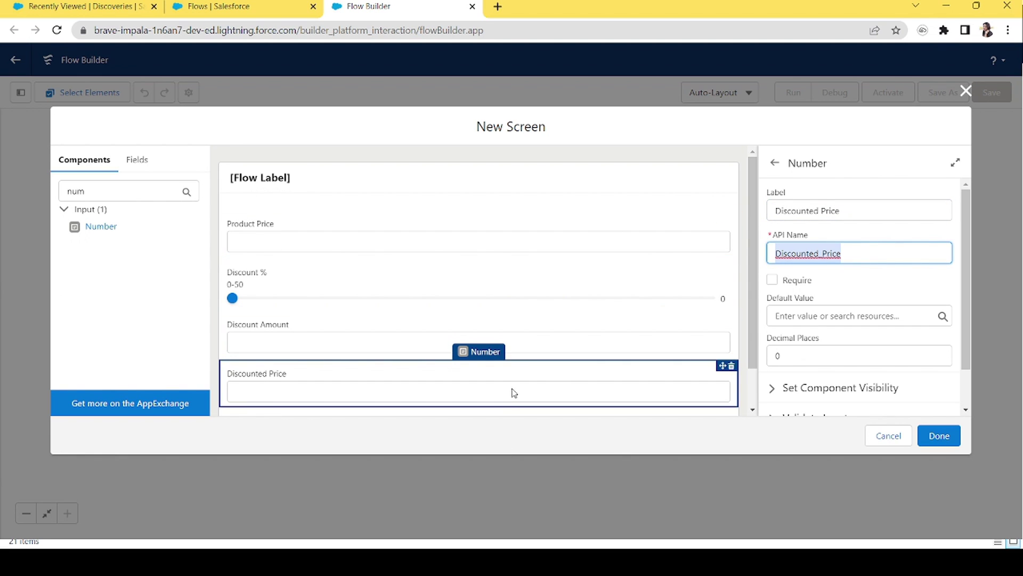
{"action": "left_click", "coordinate": [549, 331]}
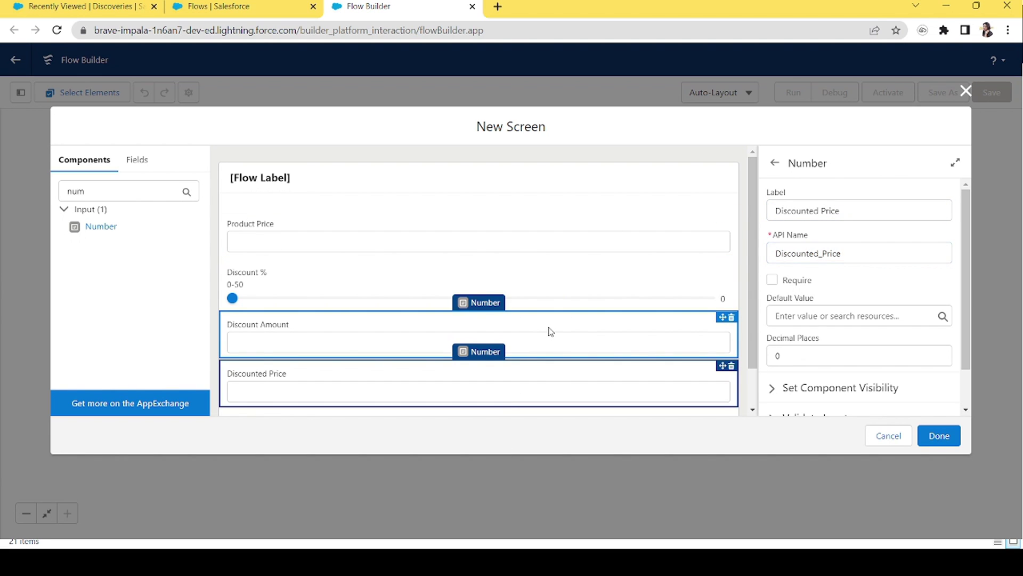
{"action": "left_click", "coordinate": [512, 392]}
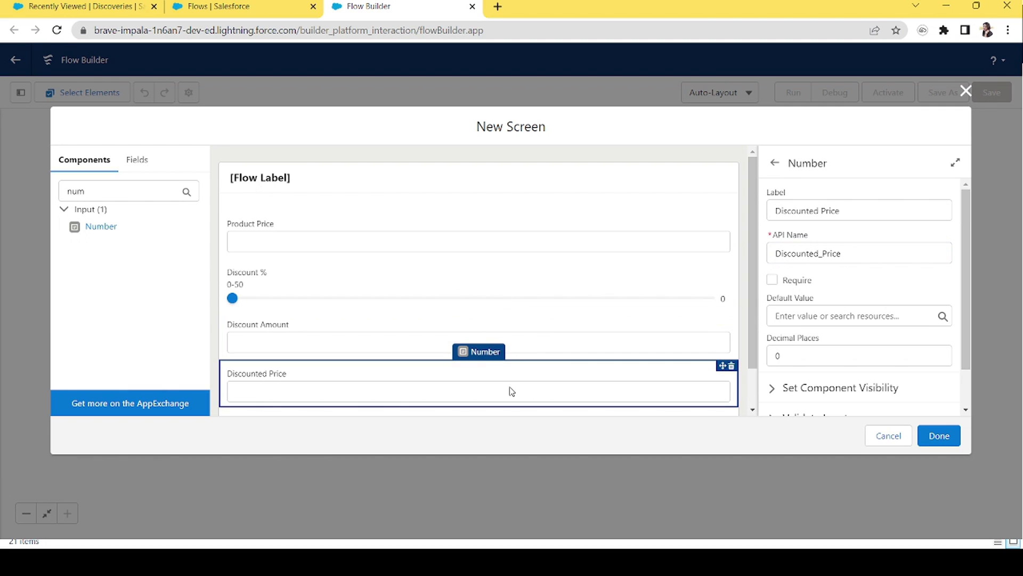
{"action": "left_click", "coordinate": [573, 343]}
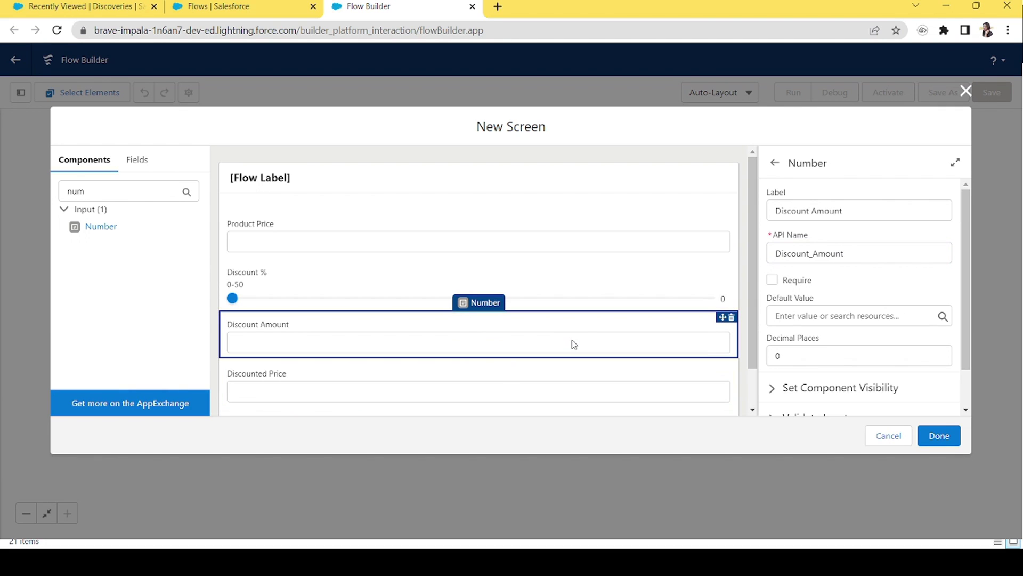
Create a Number formula resource named DiscountAmountCal as Discount Amount's default value.
{"action": "left_click", "coordinate": [833, 318]}
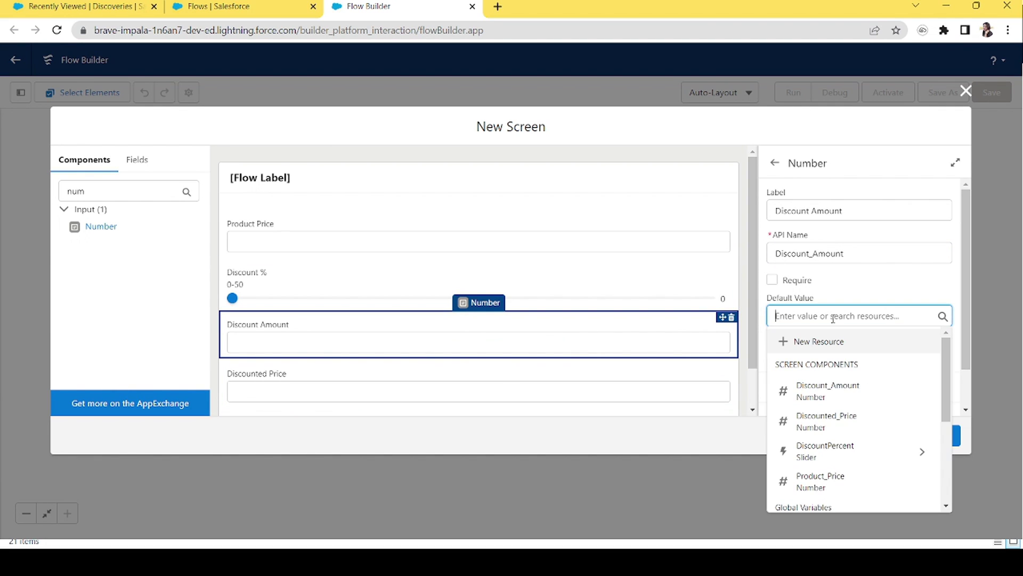
{"action": "left_click", "coordinate": [814, 344]}
{"action": "left_click", "coordinate": [362, 236]}
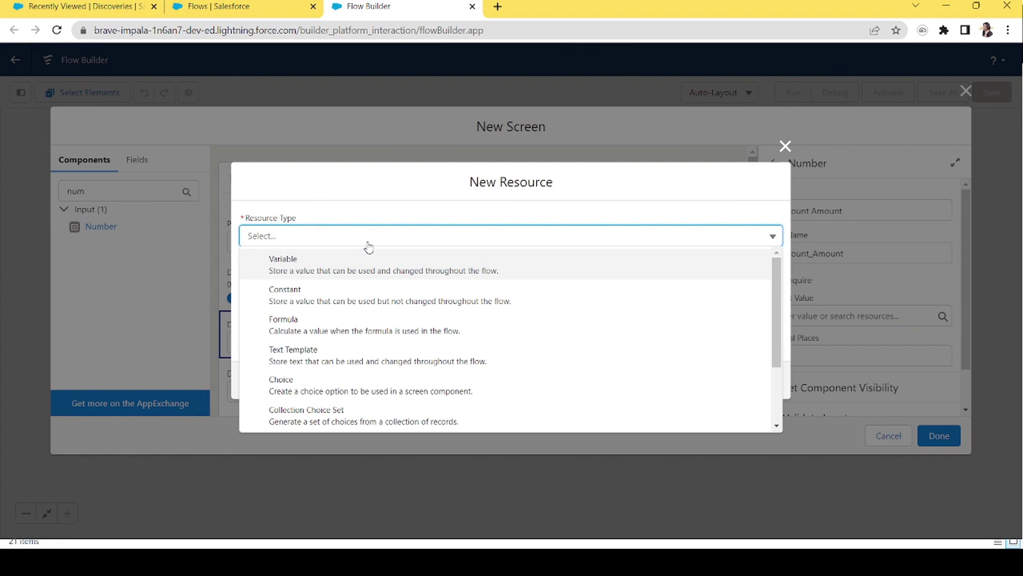
{"action": "left_click", "coordinate": [315, 341]}
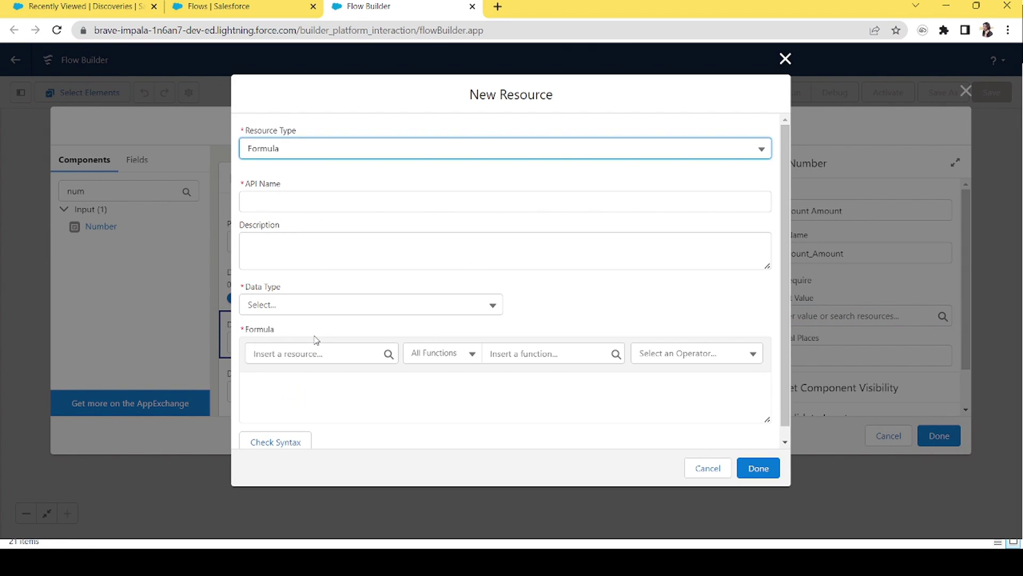
{"action": "left_click", "coordinate": [317, 201]}
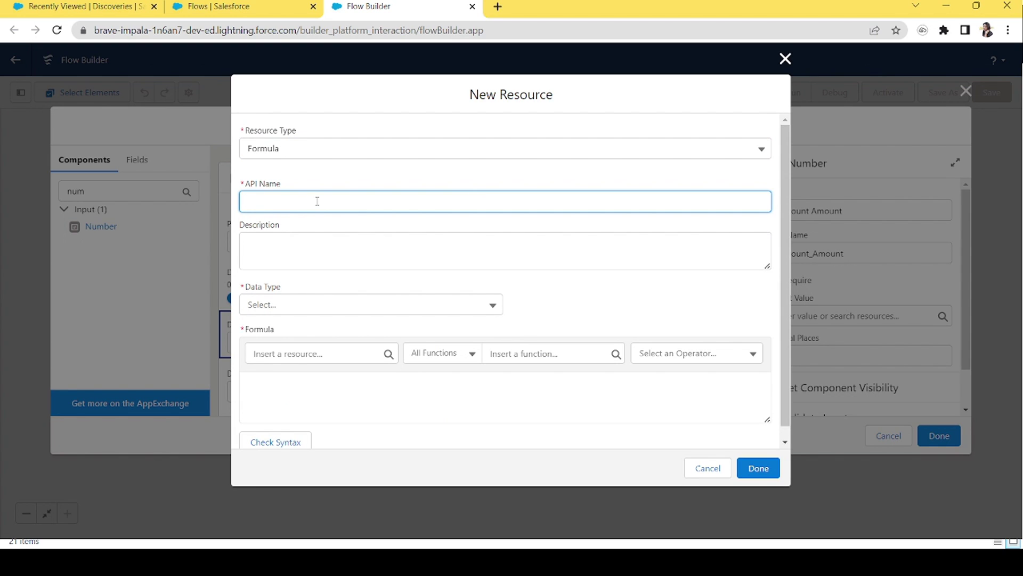
{"action": "type", "text": "DiscountAmount"}
{"action": "key", "text": "Tab"}
{"action": "left_click", "coordinate": [299, 306]}
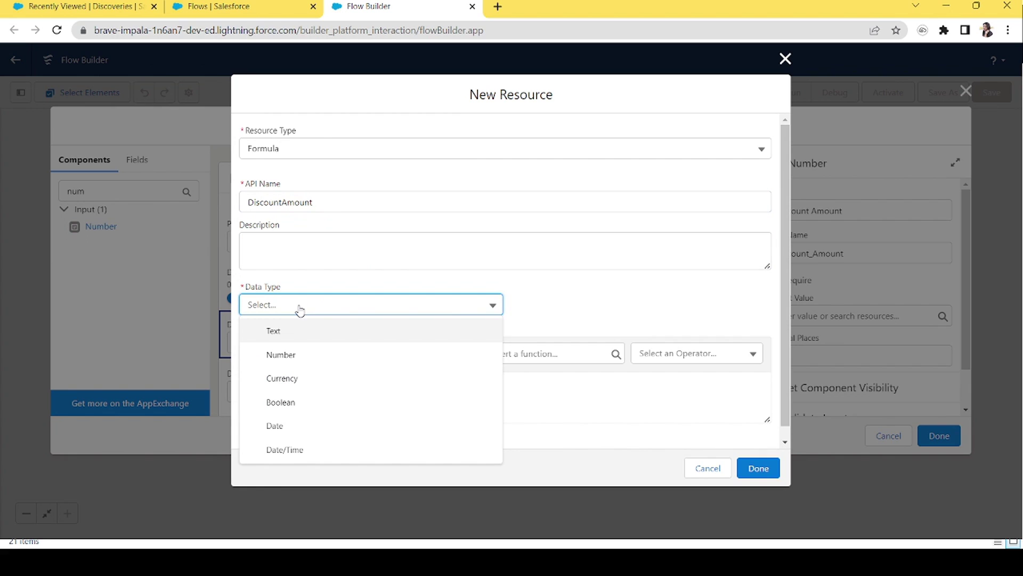
{"action": "left_click", "coordinate": [288, 364]}
{"action": "left_click", "coordinate": [328, 201]}
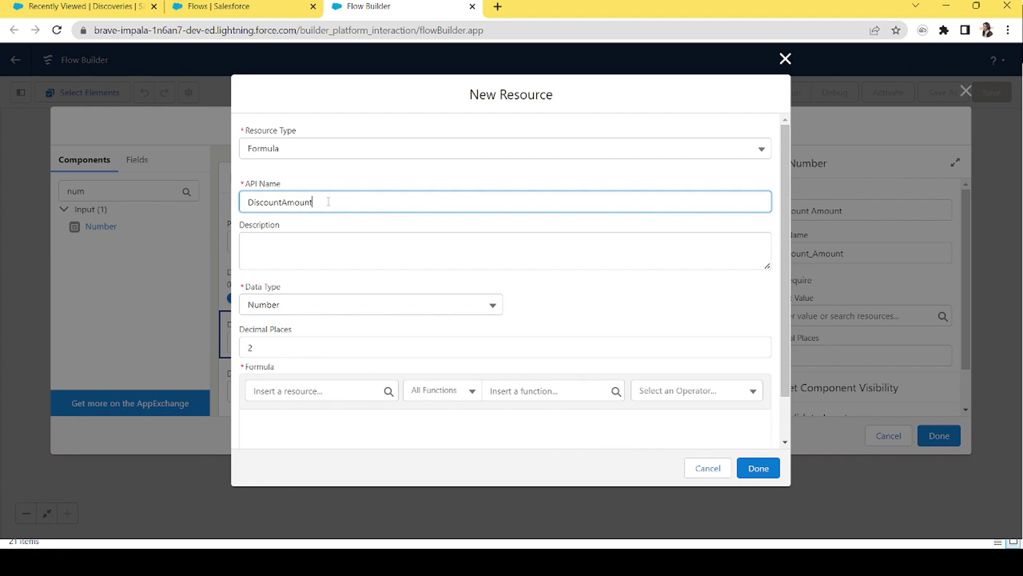
{"action": "double_click", "coordinate": [329, 201]}
{"action": "left_click", "coordinate": [328, 201]}
{"action": "type", "text": "Cal"}
Build the formula as {!Product_Price}*{!DiscountPercent.value} from inserted resources.
{"action": "left_click", "coordinate": [345, 391]}
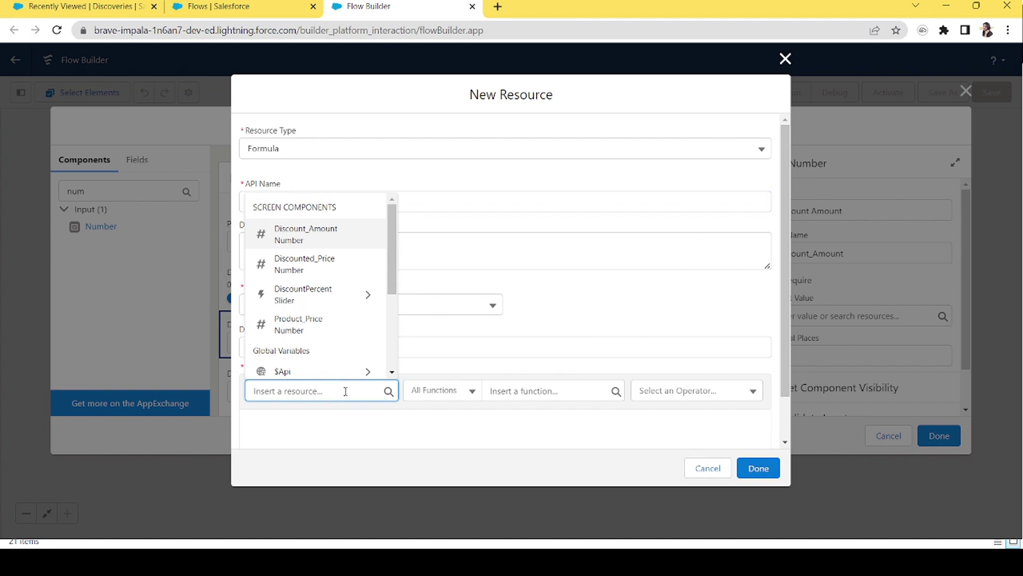
{"action": "type", "text": "am"}
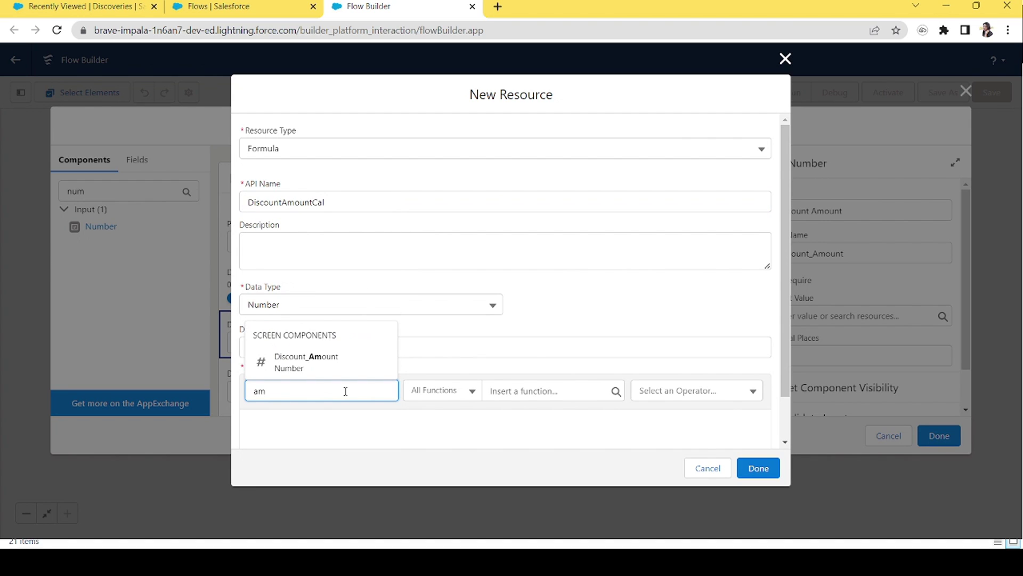
{"action": "key", "text": "BackSpace"}
{"action": "key", "text": "BackSpace"}
{"action": "type", "text": "price"}
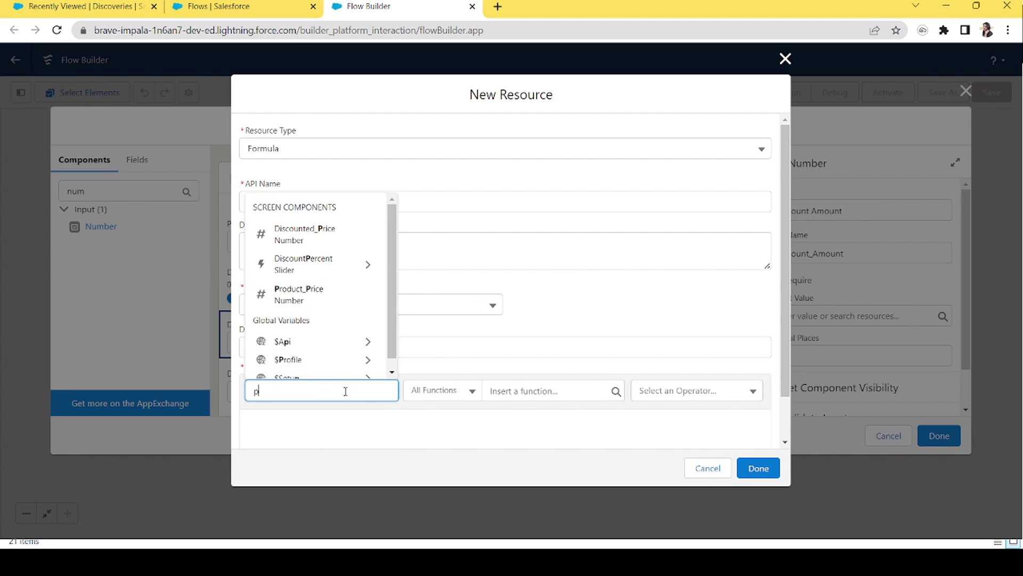
{"action": "left_click", "coordinate": [288, 360]}
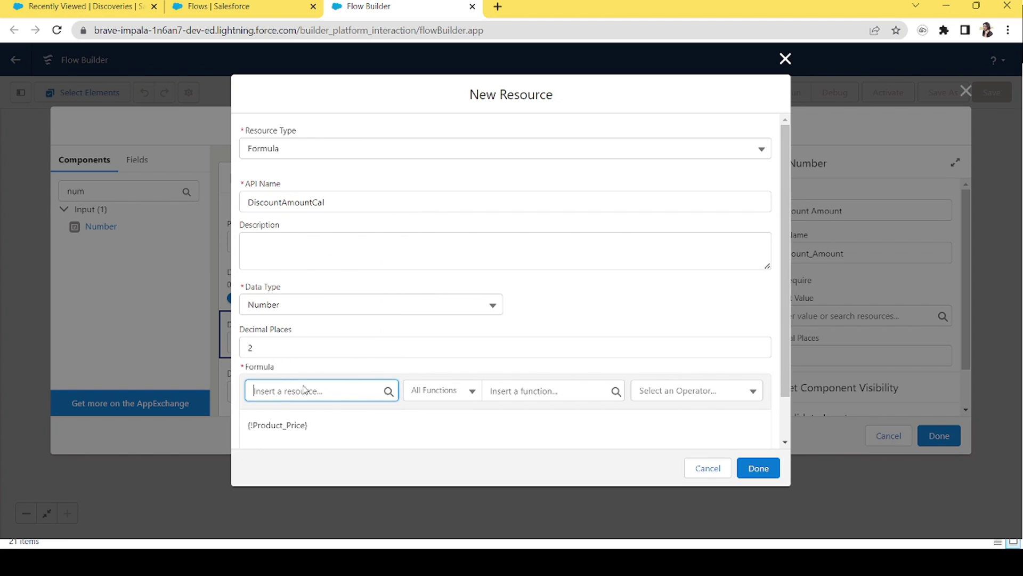
{"action": "left_click", "coordinate": [376, 427]}
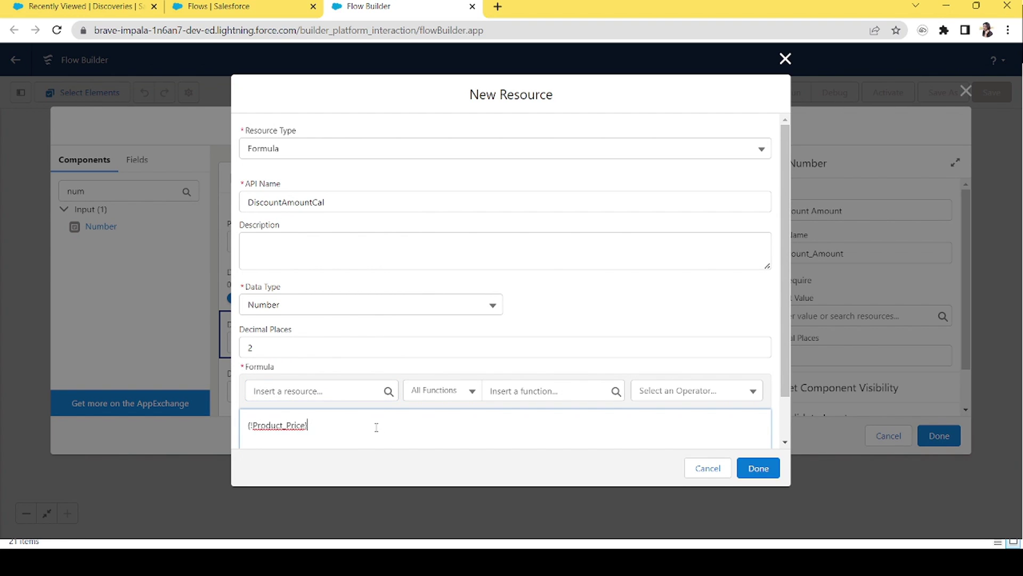
{"action": "left_click", "coordinate": [312, 391]}
{"action": "type", "text": "disco"}
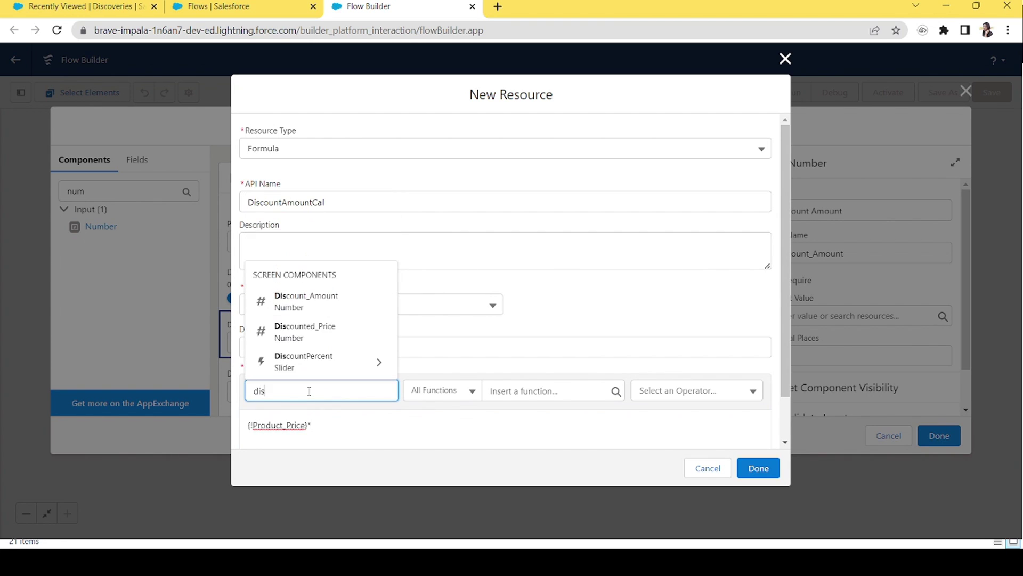
{"action": "left_click", "coordinate": [357, 364]}
{"action": "type", "text": "va"}
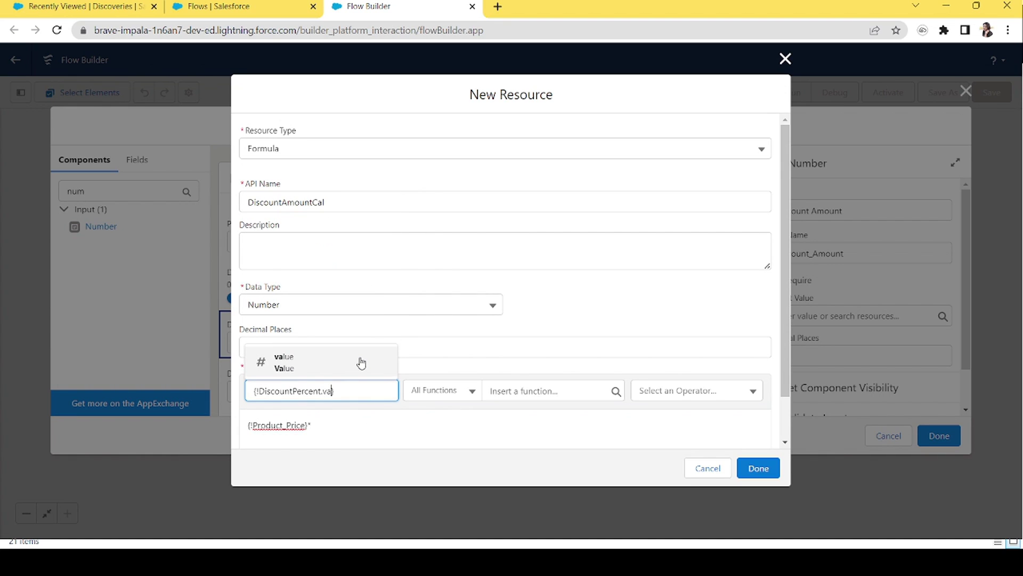
{"action": "left_click", "coordinate": [310, 364]}
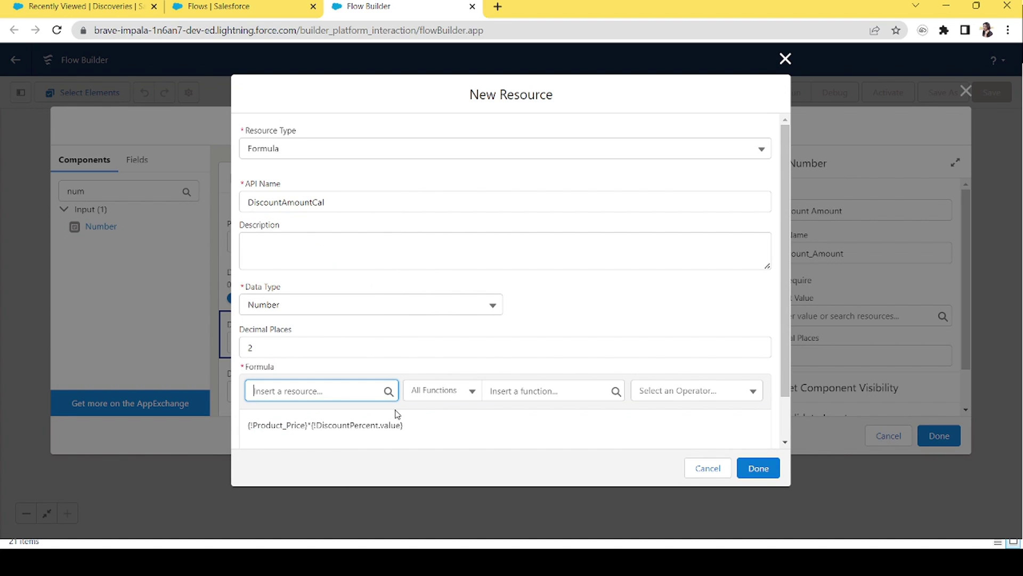
Append /100 to the formula, validate its syntax and save DiscountAmountCal.
{"action": "left_click", "coordinate": [478, 433]}
{"action": "type", "text": "/100"}
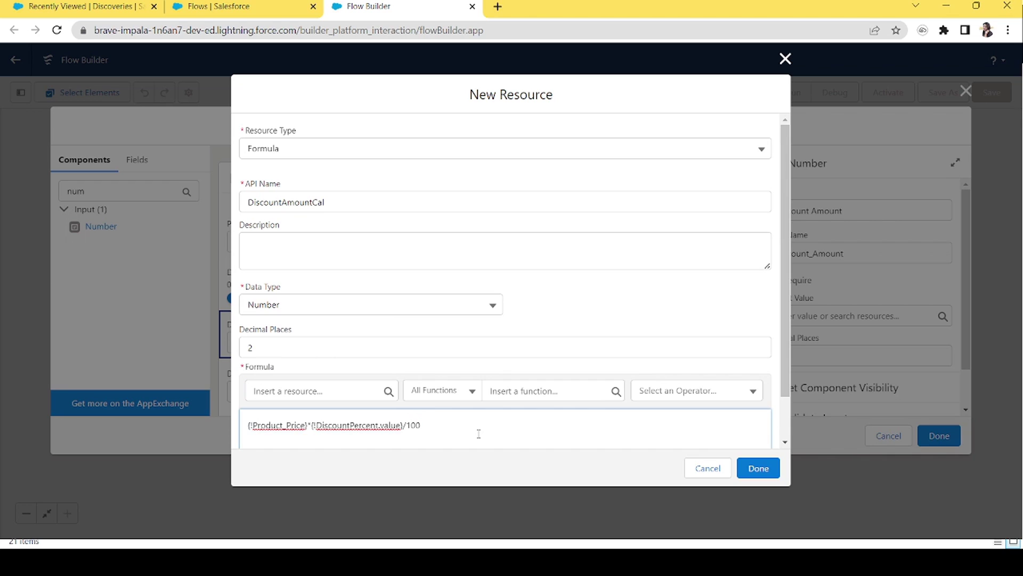
{"action": "scroll", "coordinate": [788, 349], "scroll_direction": "down", "scroll_amount": 2}
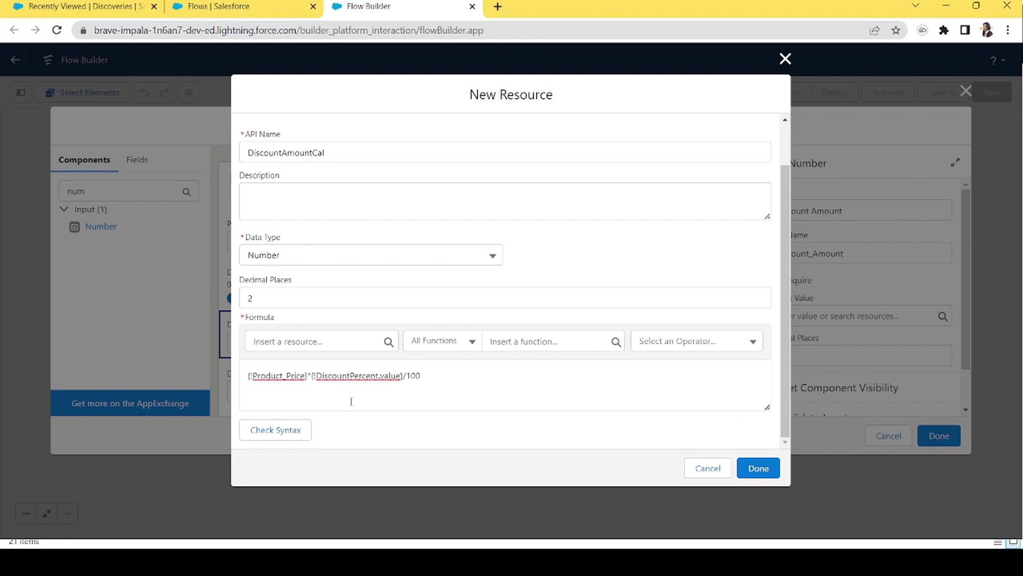
{"action": "left_click", "coordinate": [297, 435]}
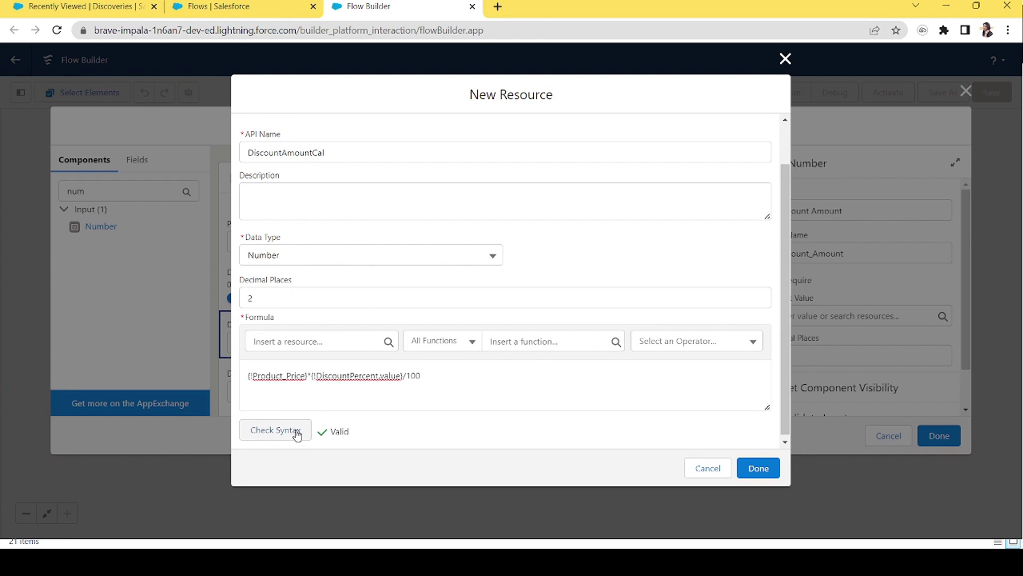
{"action": "left_click", "coordinate": [759, 469]}
Create a Number formula resource named DiscountedPriceCal as Discounted Price's default value.
{"action": "left_click", "coordinate": [492, 379]}
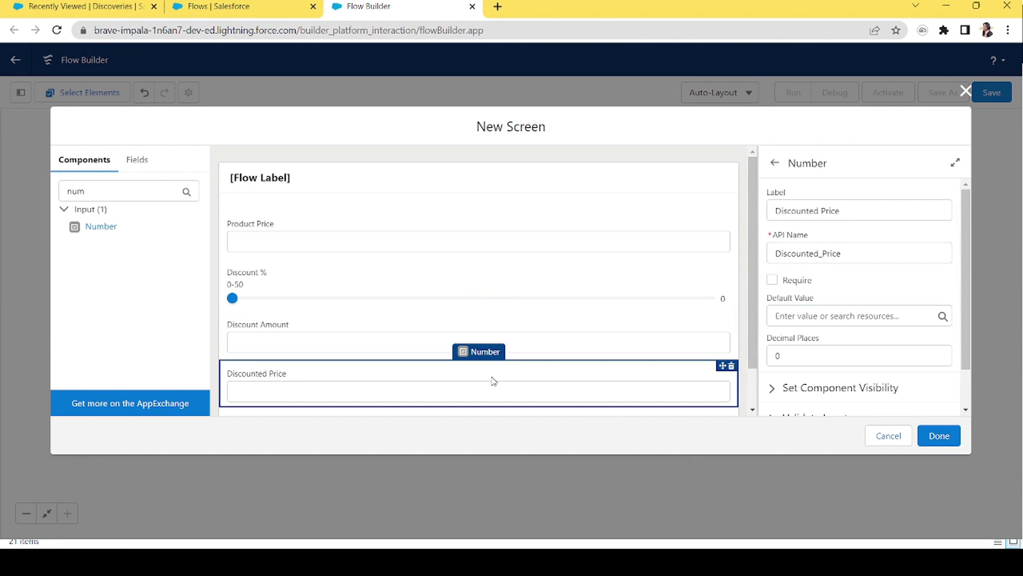
{"action": "left_click", "coordinate": [832, 317]}
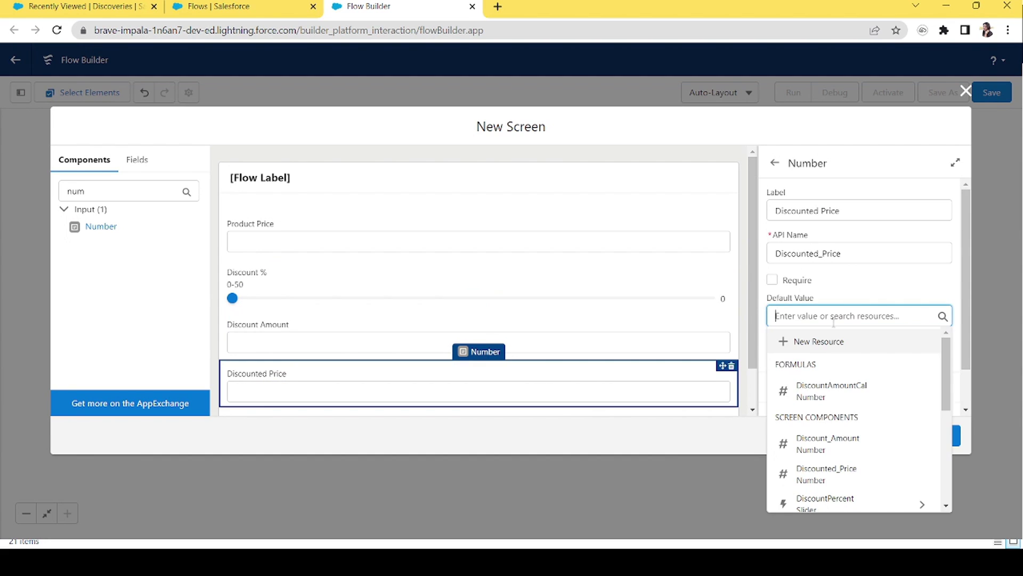
{"action": "left_click", "coordinate": [817, 341]}
{"action": "left_click", "coordinate": [414, 240]}
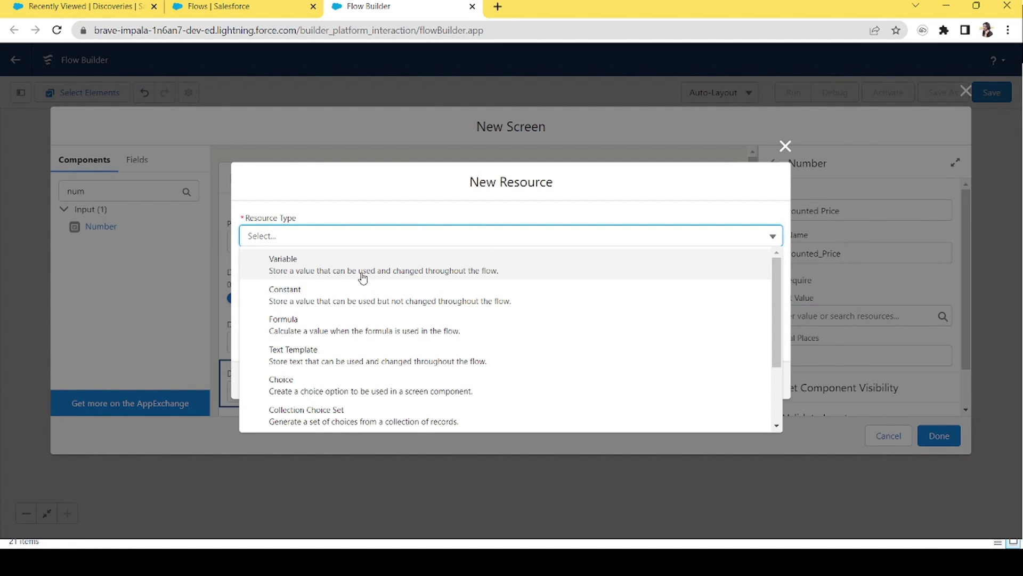
{"action": "left_click", "coordinate": [347, 325]}
{"action": "left_click", "coordinate": [303, 193]}
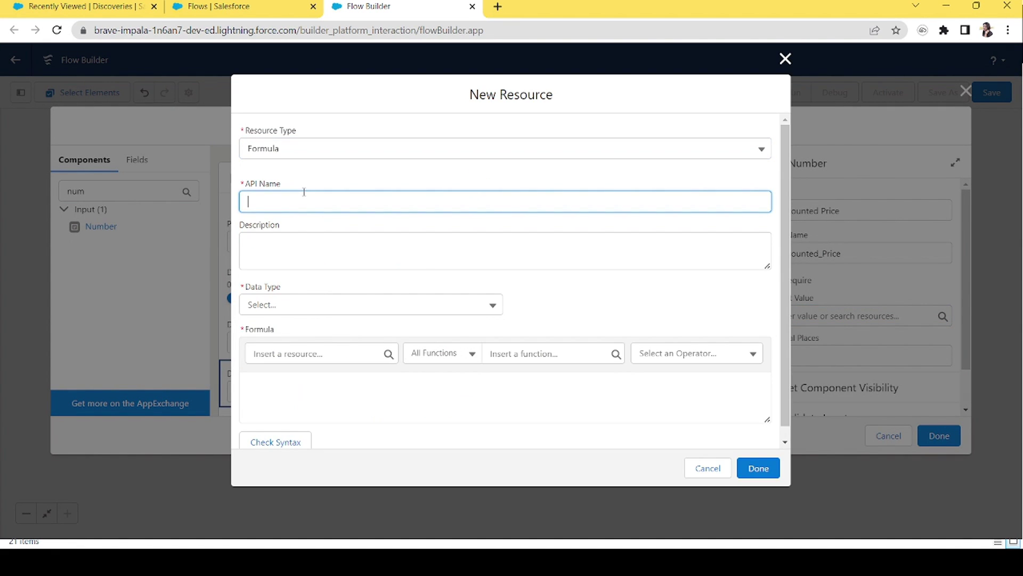
{"action": "type", "text": "DiscountedPriceCal"}
{"action": "left_click", "coordinate": [288, 306]}
{"action": "left_click", "coordinate": [286, 351]}
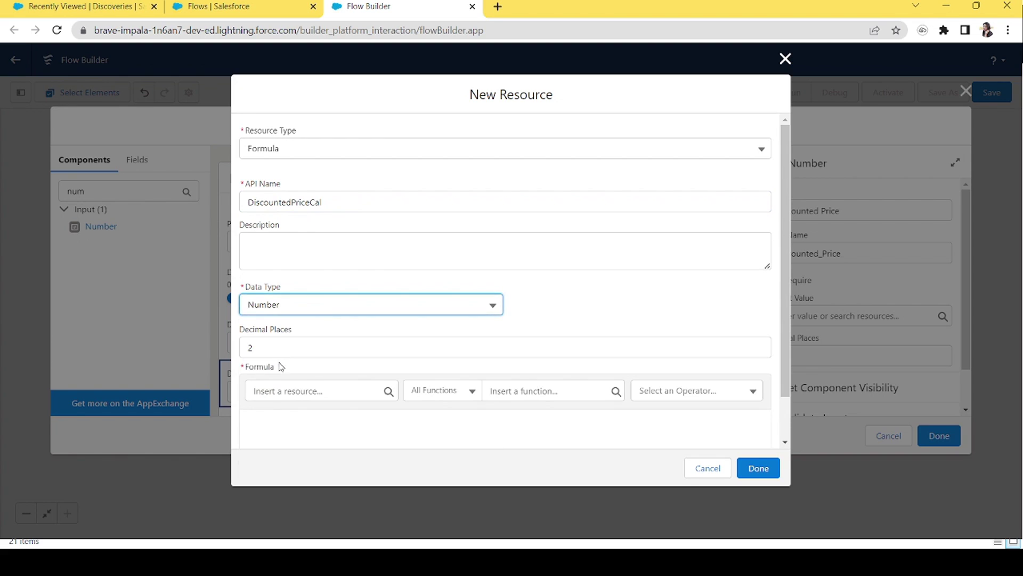
Start the formula as {!Product_Price}-{!Product_Price} using inserted resources.
{"action": "left_click", "coordinate": [289, 428]}
{"action": "left_click", "coordinate": [306, 391]}
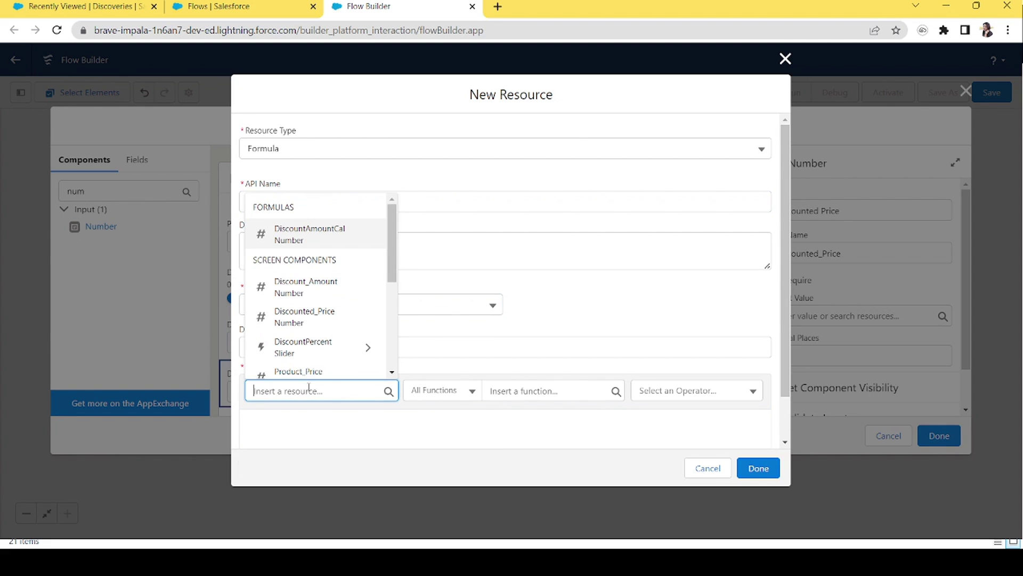
{"action": "left_click", "coordinate": [300, 372]}
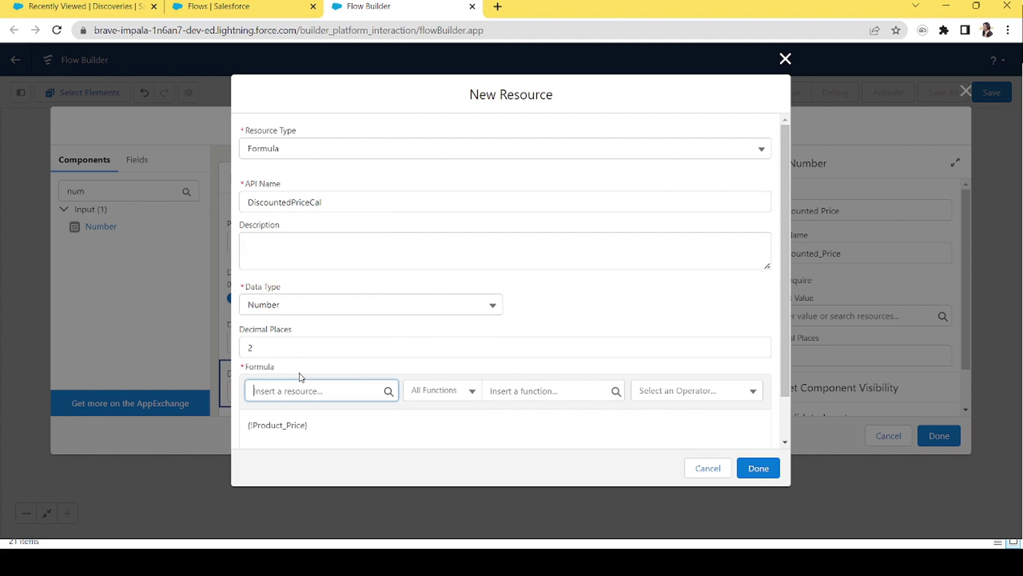
{"action": "left_click", "coordinate": [315, 430]}
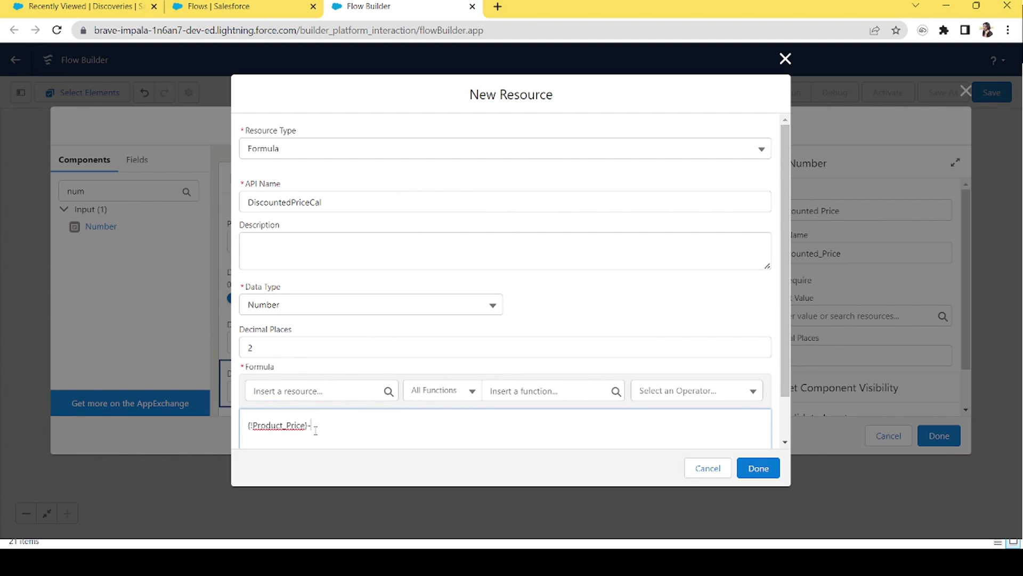
{"action": "left_click", "coordinate": [306, 393]}
{"action": "type", "text": "pro"}
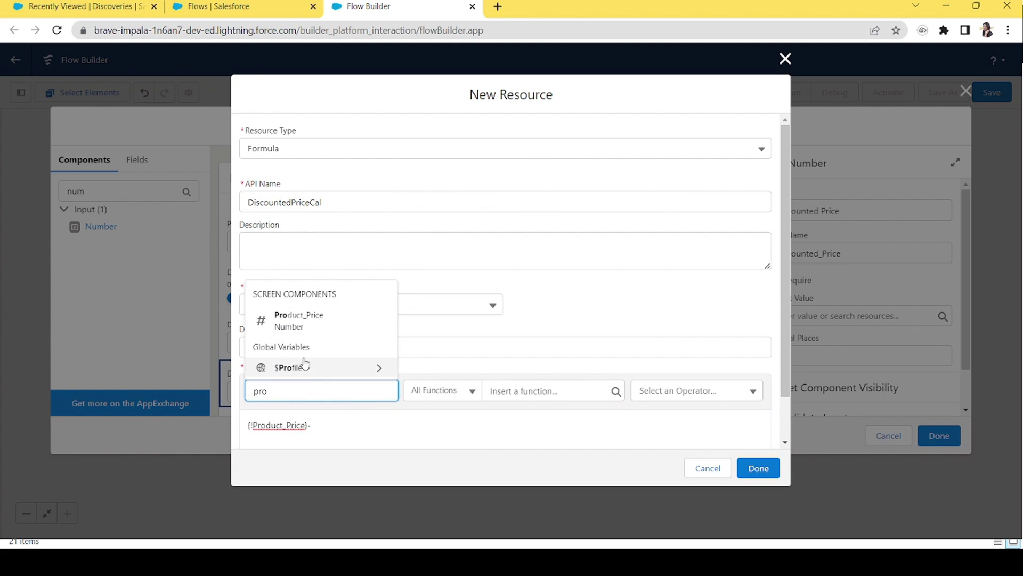
{"action": "left_click", "coordinate": [326, 334]}
Complete the formula with *{!DiscountPercent.value}/100, validate its syntax and save DiscountedPriceCal.
{"action": "left_click", "coordinate": [425, 433]}
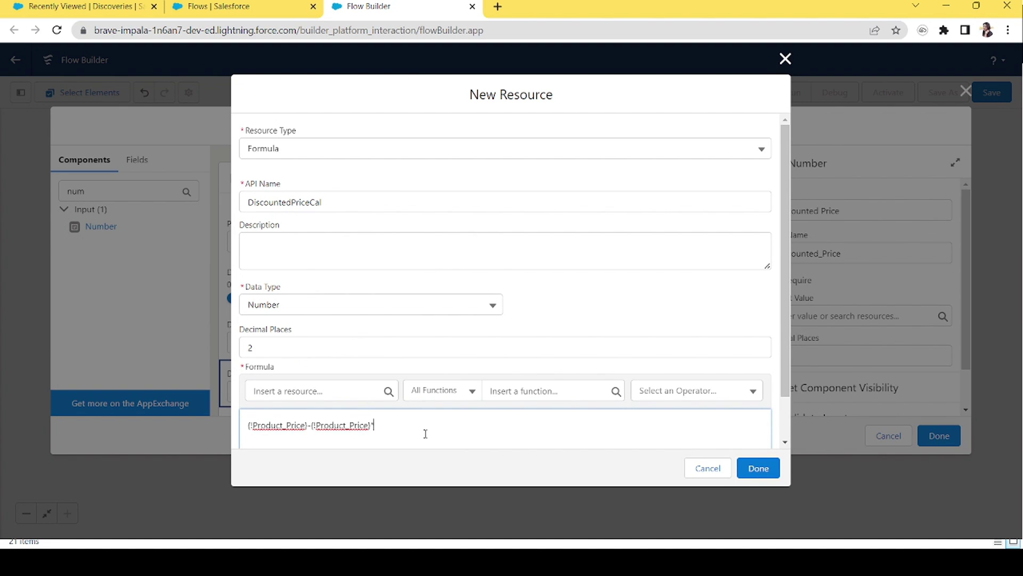
{"action": "left_click", "coordinate": [333, 393]}
{"action": "type", "text": "dis"}
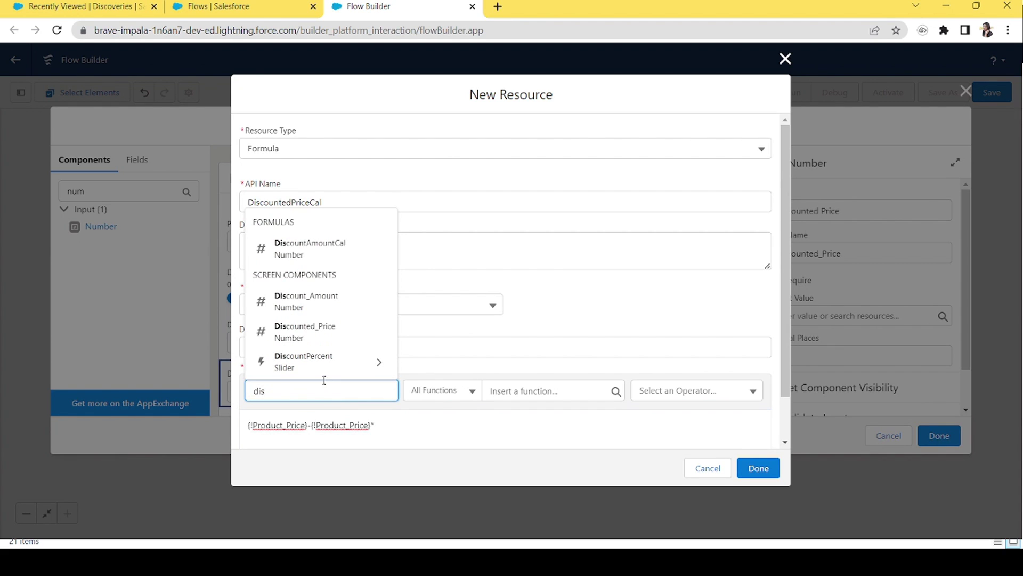
{"action": "left_click", "coordinate": [321, 371]}
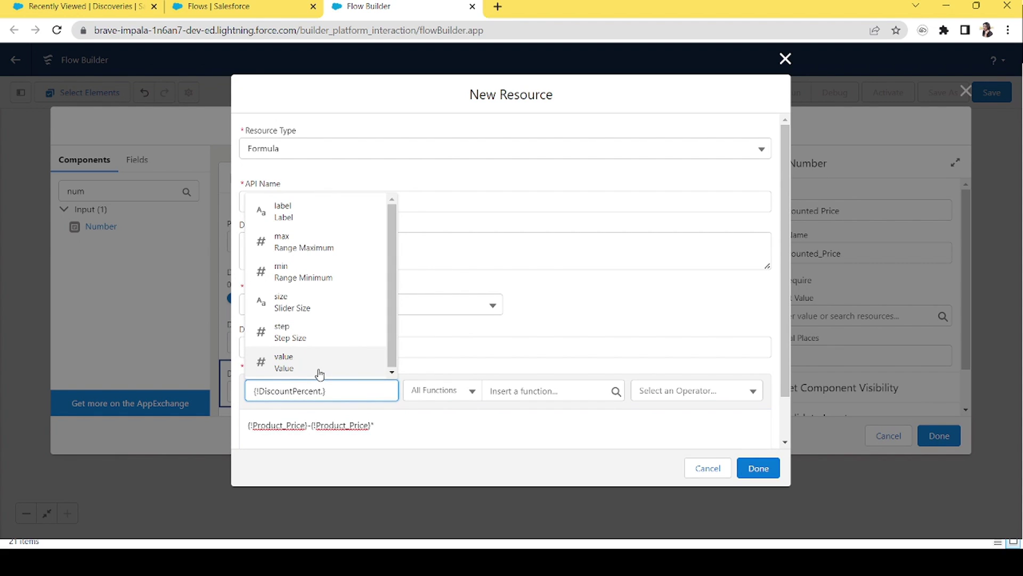
{"action": "type", "text": "va"}
{"action": "left_click", "coordinate": [318, 368]}
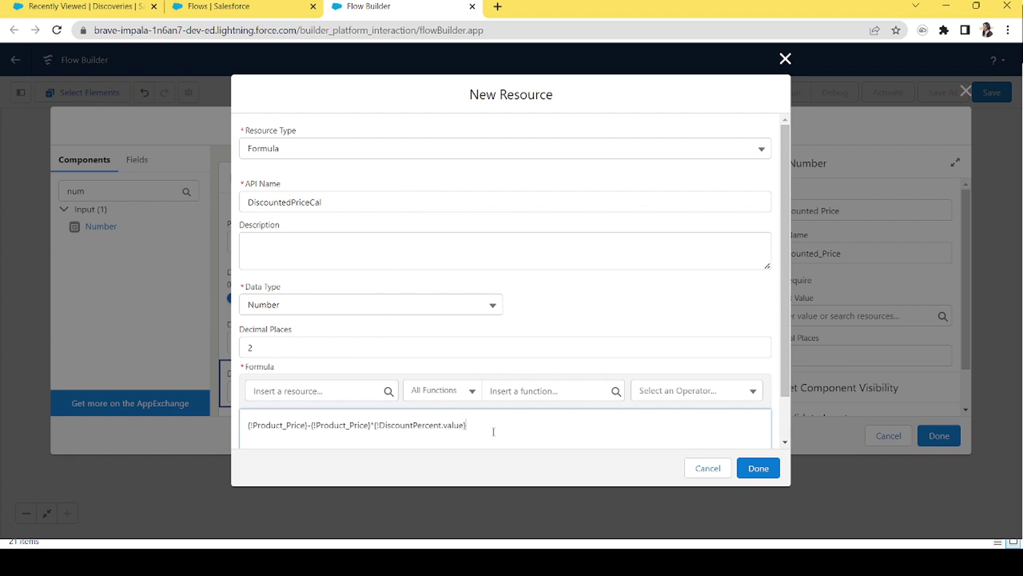
{"action": "type", "text": "/100"}
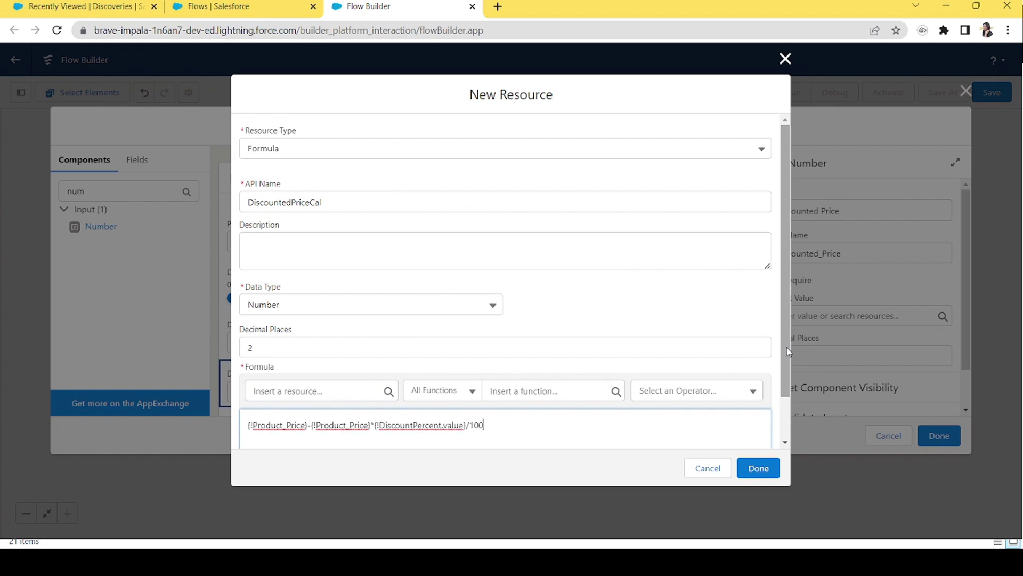
{"action": "scroll", "coordinate": [789, 352], "scroll_direction": "down", "scroll_amount": 1}
{"action": "left_click", "coordinate": [260, 433]}
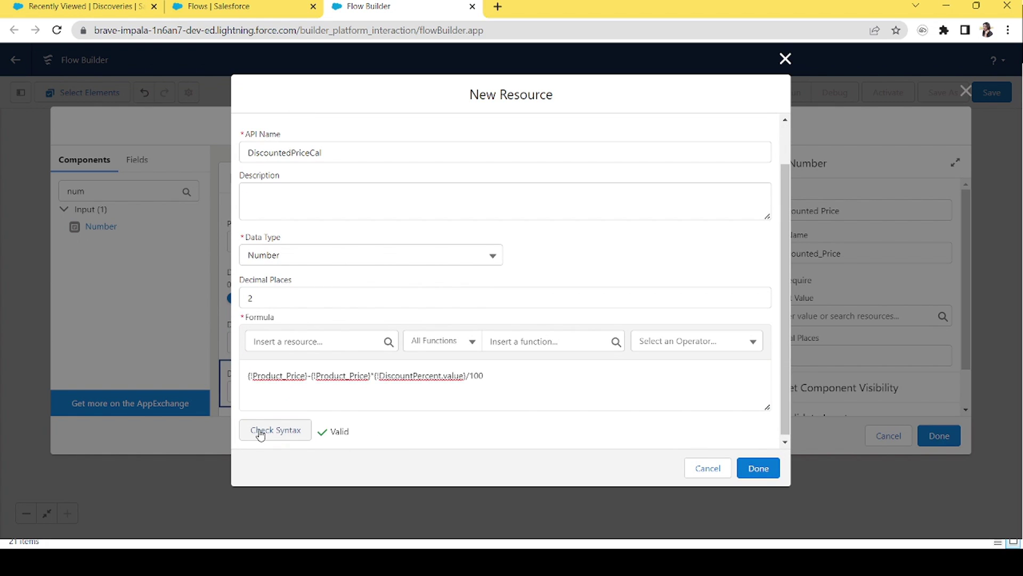
{"action": "left_click", "coordinate": [764, 470]}
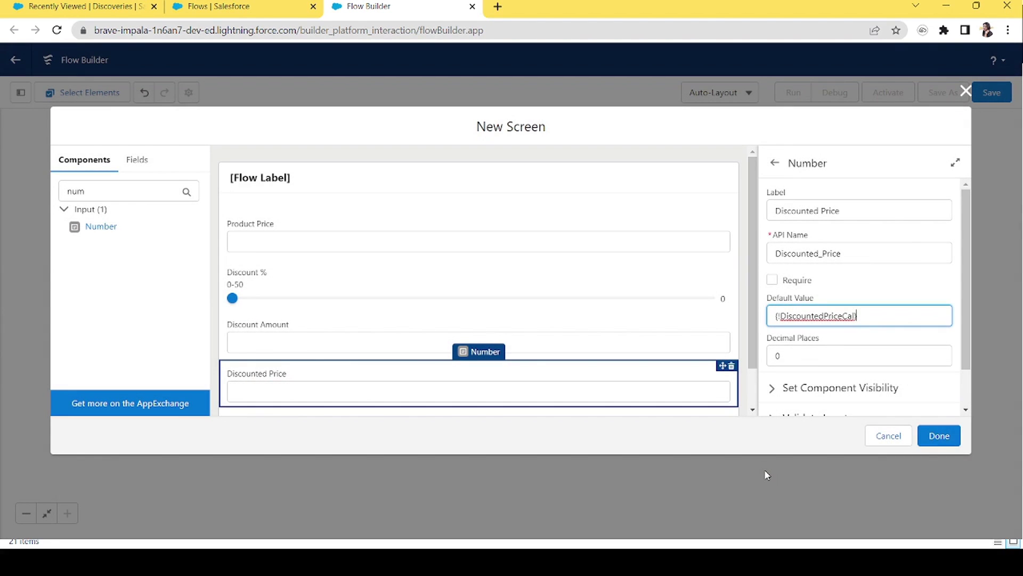
Review the settings of Product Price, Discount %, Discount Amount and Discounted Price.
{"action": "left_click", "coordinate": [505, 222]}
{"action": "left_click", "coordinate": [385, 290]}
{"action": "left_click", "coordinate": [385, 338]}
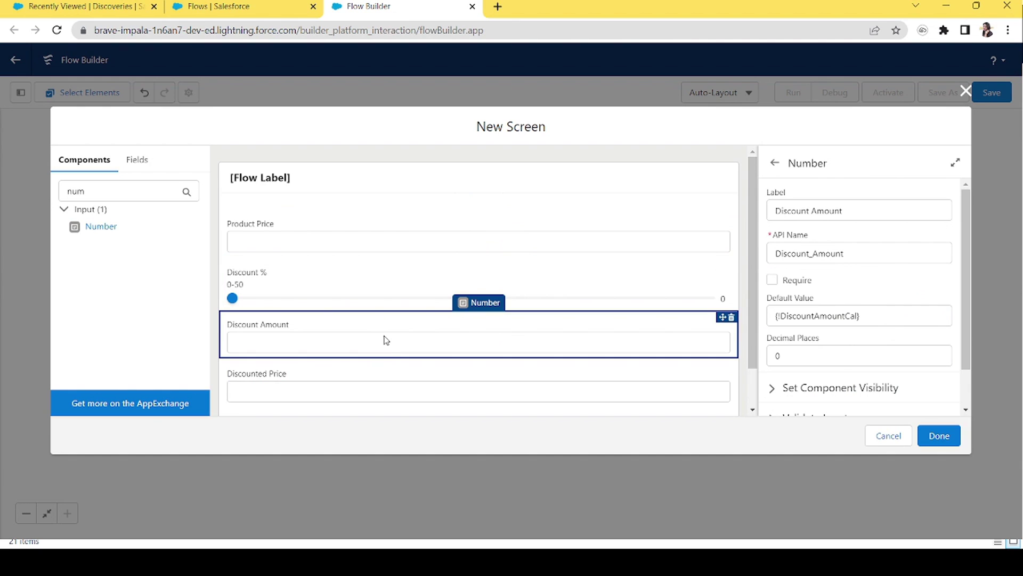
{"action": "left_click", "coordinate": [404, 401]}
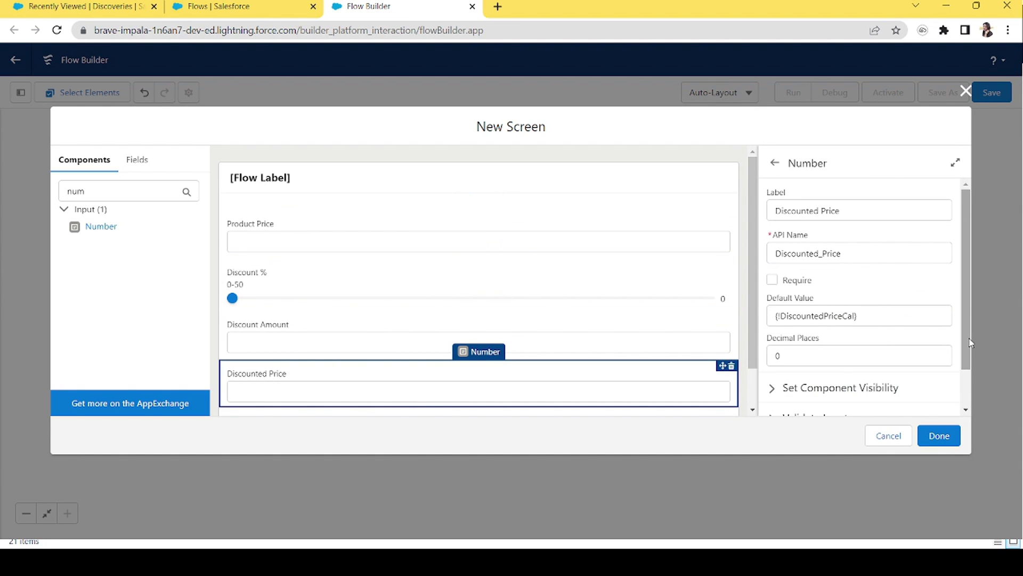
{"action": "left_click_drag", "start_coordinate": [971, 341], "coordinate": [975, 394]}
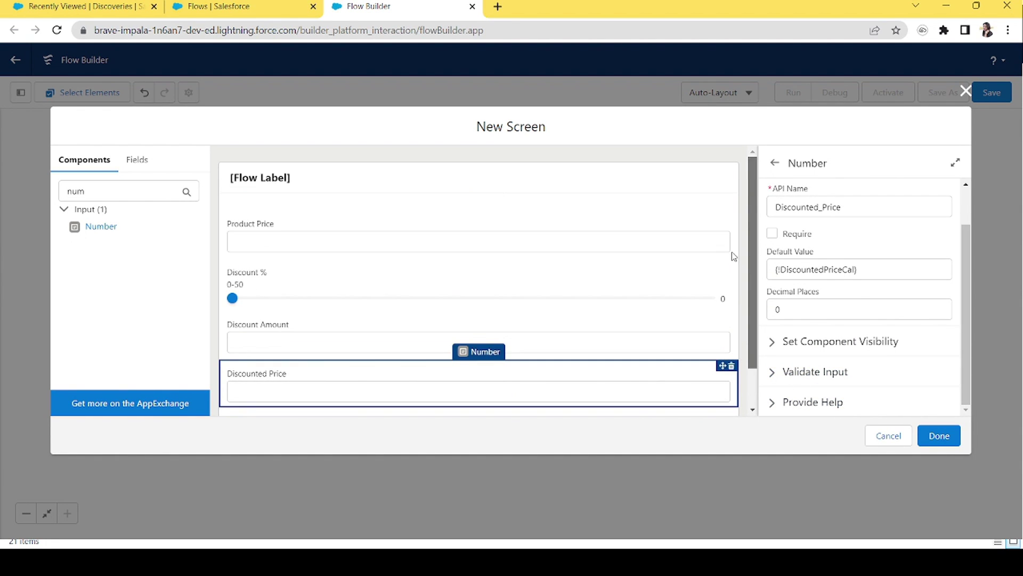
Label the screen 'Calculate Discount' (API name Calculate_Discount) and finish it.
{"action": "left_click", "coordinate": [606, 183]}
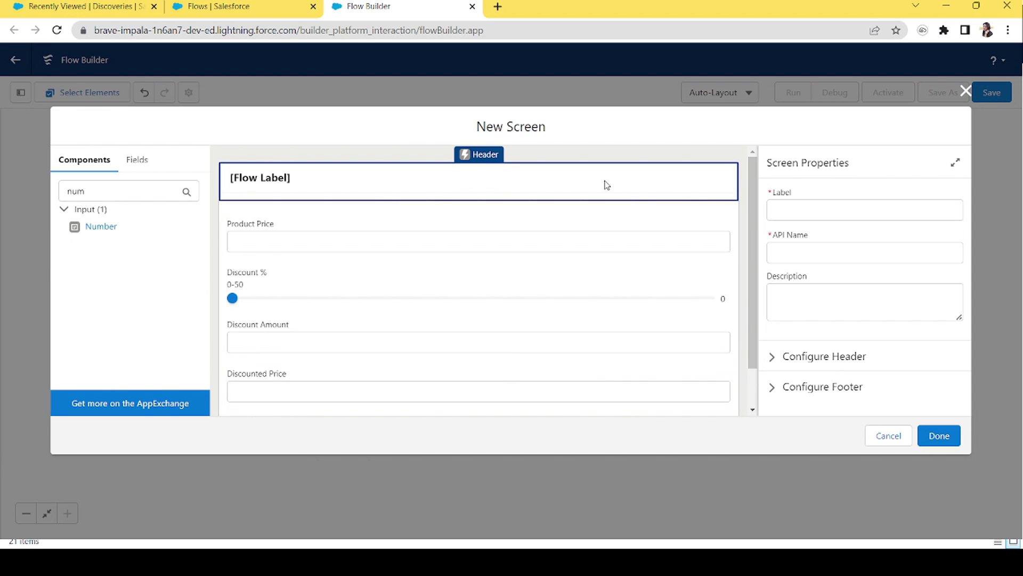
{"action": "left_click", "coordinate": [838, 205]}
{"action": "type", "text": "Calcula"}
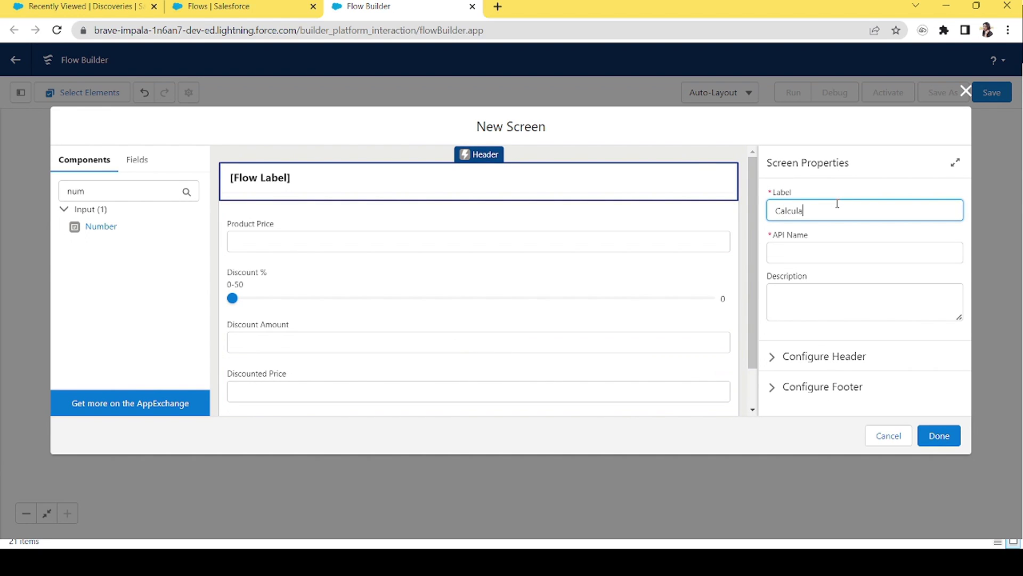
{"action": "type", "text": "te Discount"}
{"action": "key", "text": "Tab"}
{"action": "left_click", "coordinate": [644, 192]}
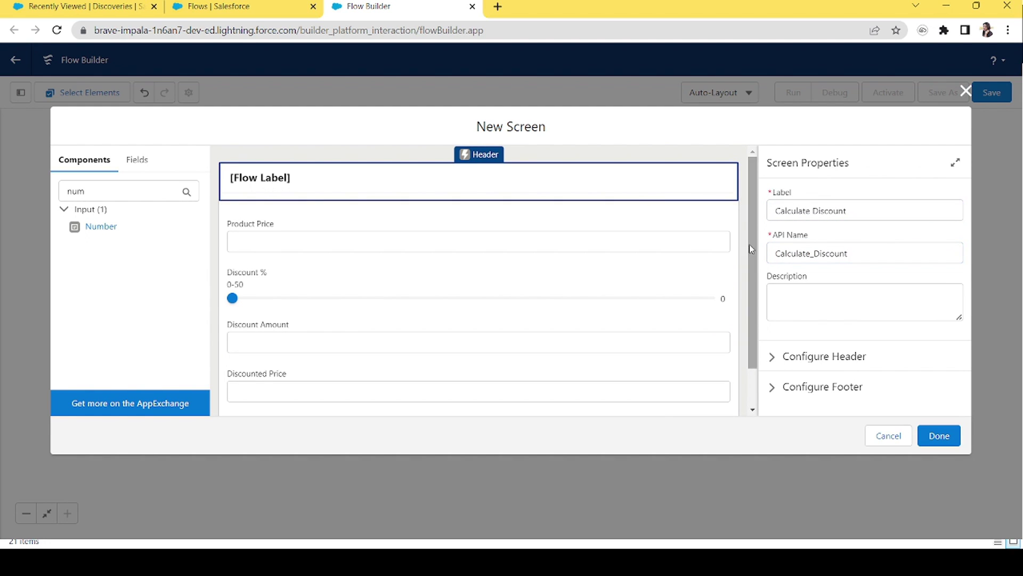
{"action": "scroll", "coordinate": [749, 244], "scroll_direction": "down", "scroll_amount": 2}
{"action": "scroll", "coordinate": [749, 213], "scroll_direction": "up", "scroll_amount": 2}
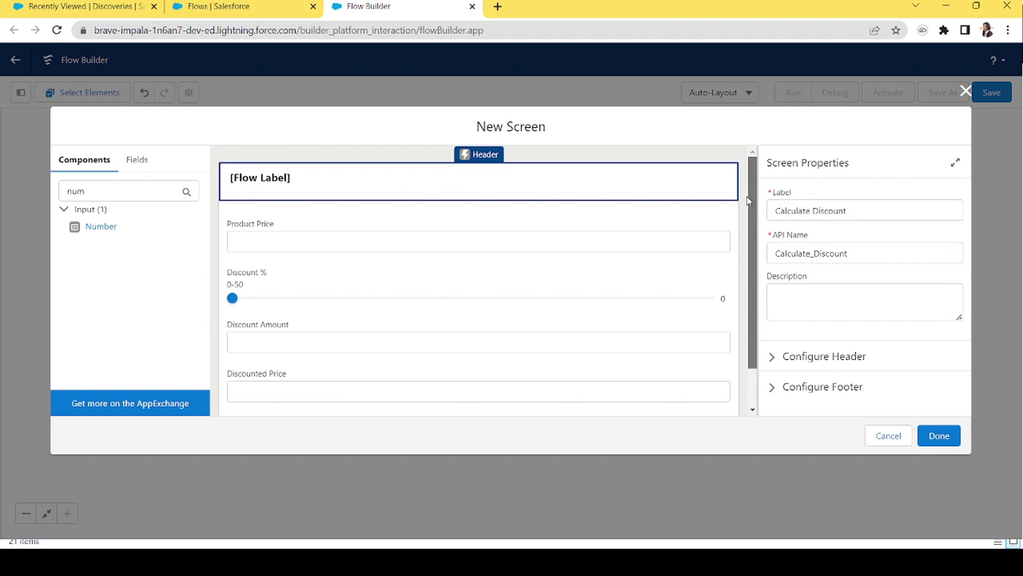
{"action": "left_click", "coordinate": [939, 435]}
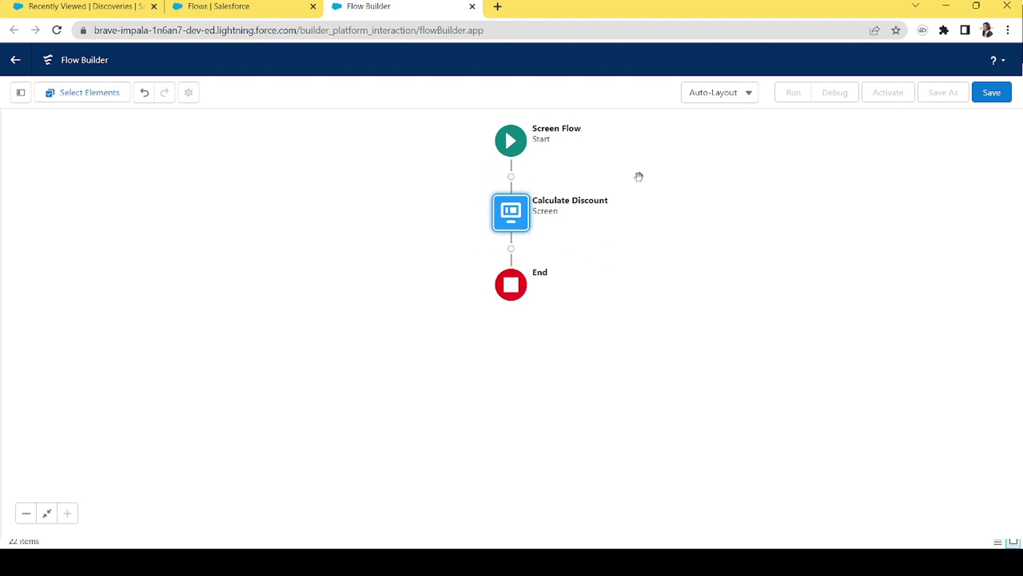
{"action": "double_click", "coordinate": [500, 220]}
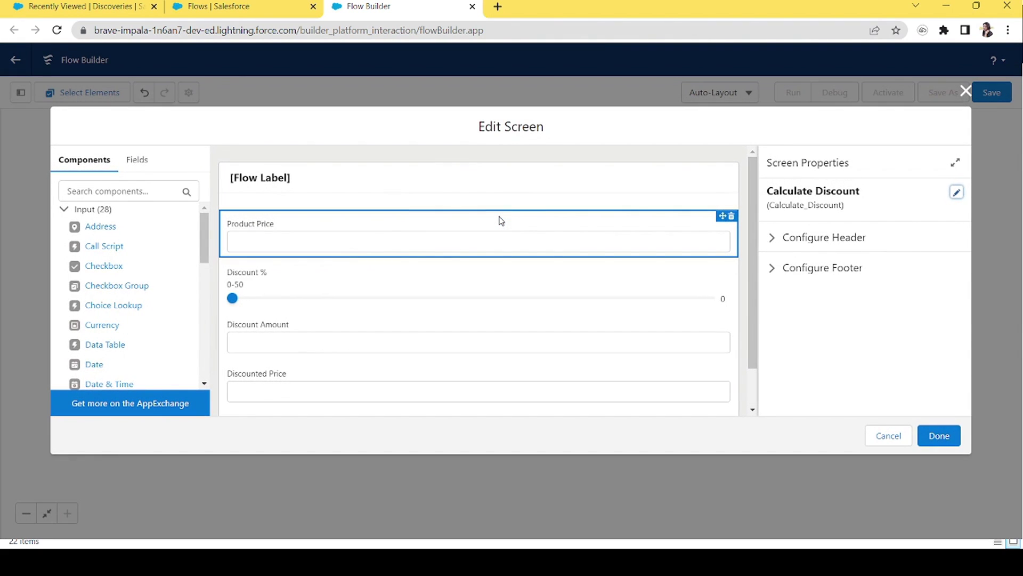
{"action": "left_click", "coordinate": [337, 236]}
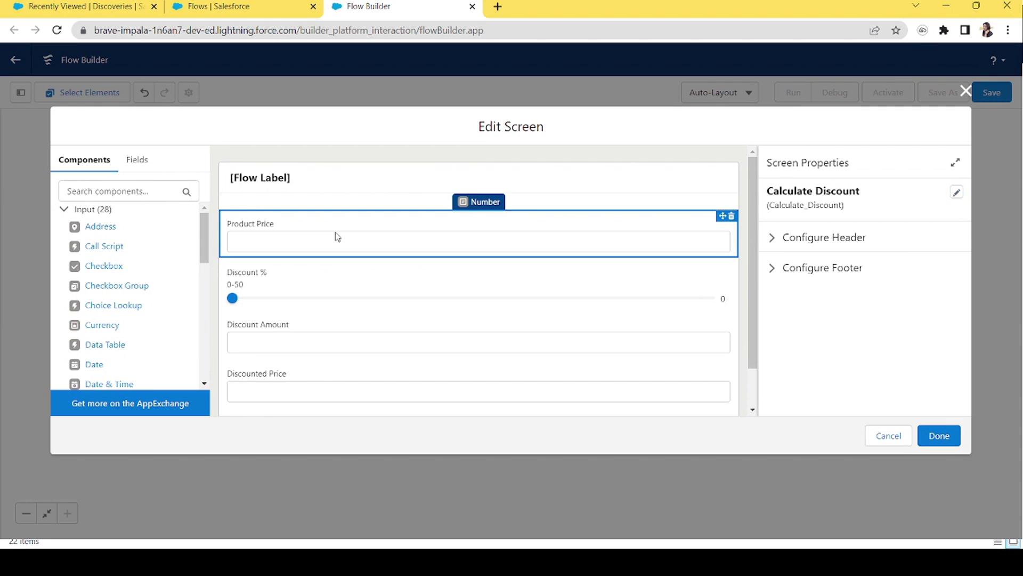
{"action": "left_click", "coordinate": [343, 290]}
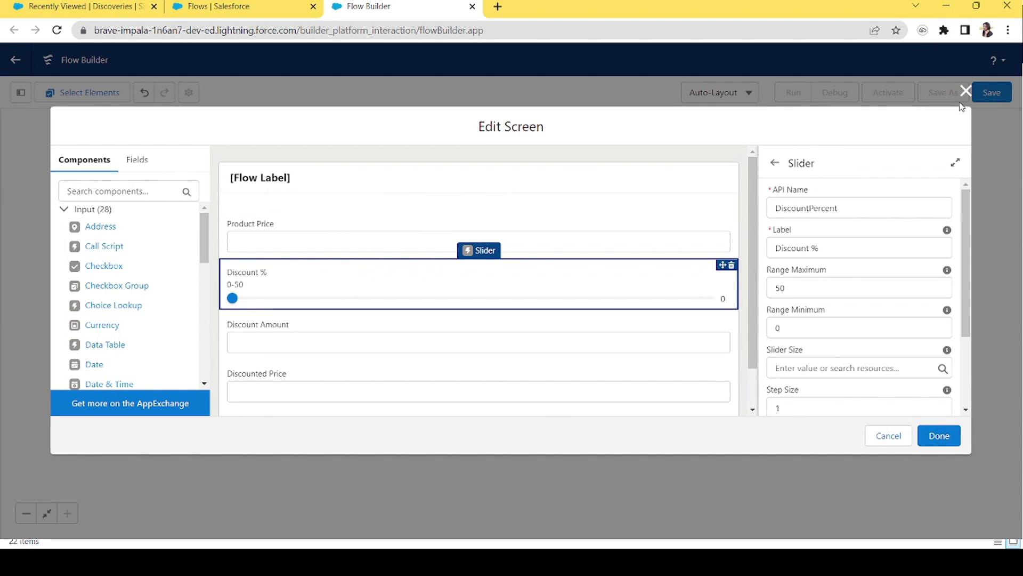
{"action": "left_click", "coordinate": [537, 368]}
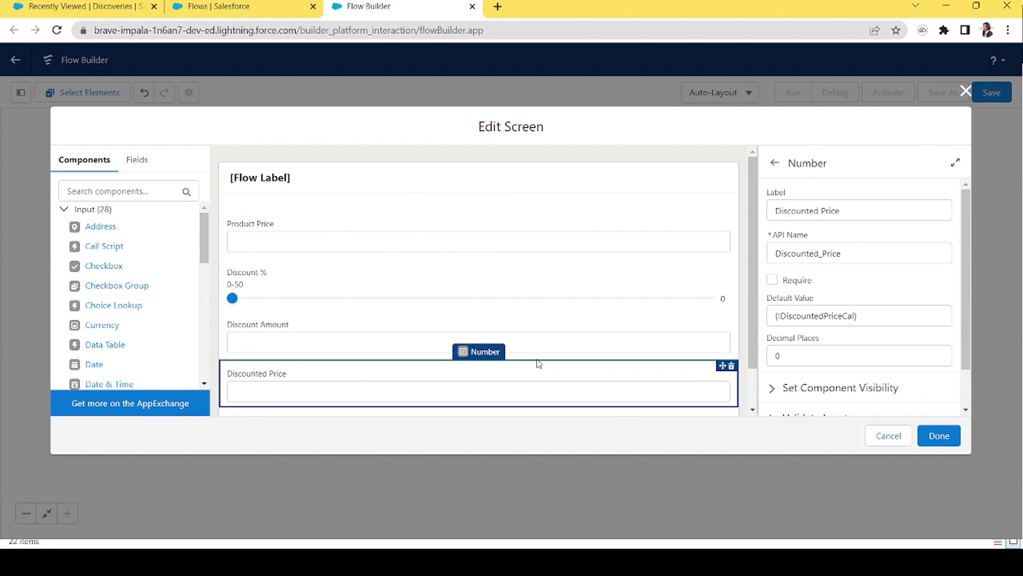
{"action": "left_click", "coordinate": [403, 332]}
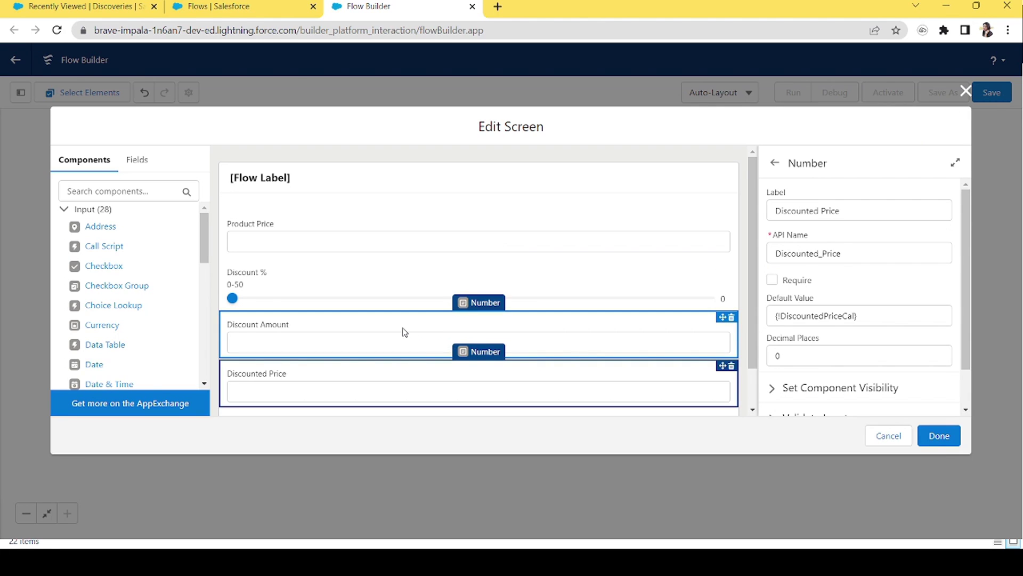
{"action": "left_click", "coordinate": [401, 391]}
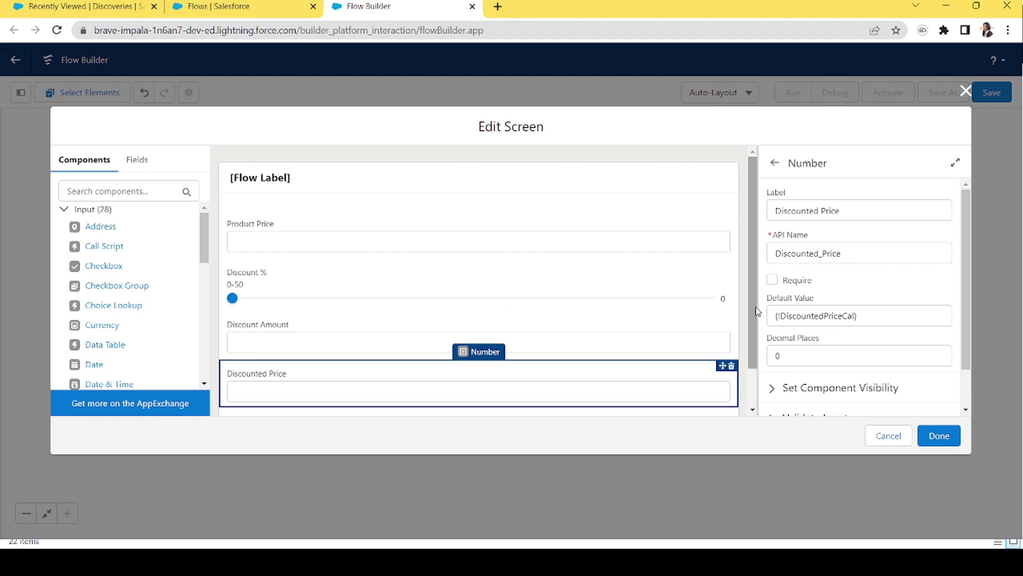
{"action": "left_click", "coordinate": [342, 335]}
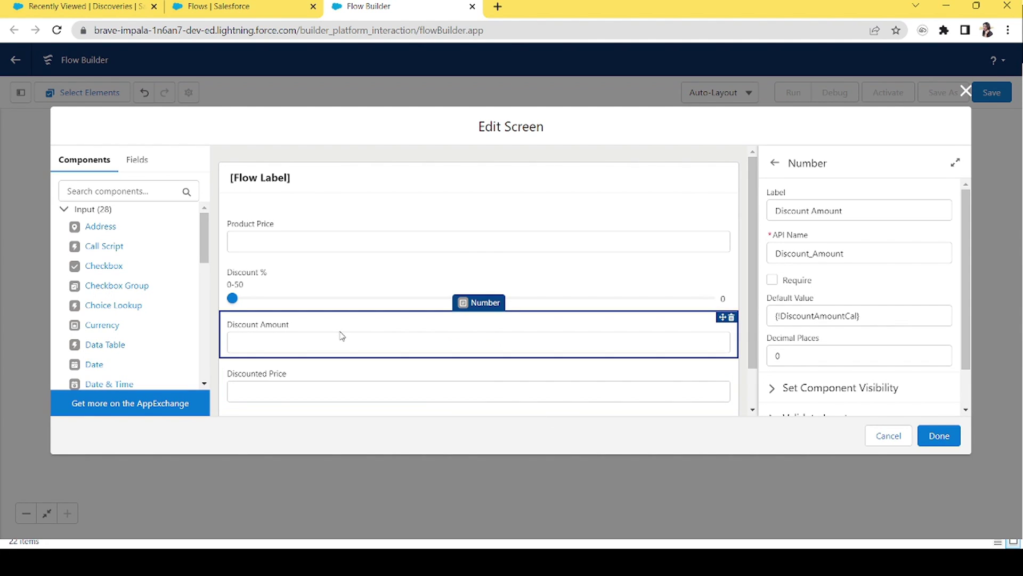
{"action": "left_click", "coordinate": [333, 391]}
{"action": "triple_click", "coordinate": [899, 312]}
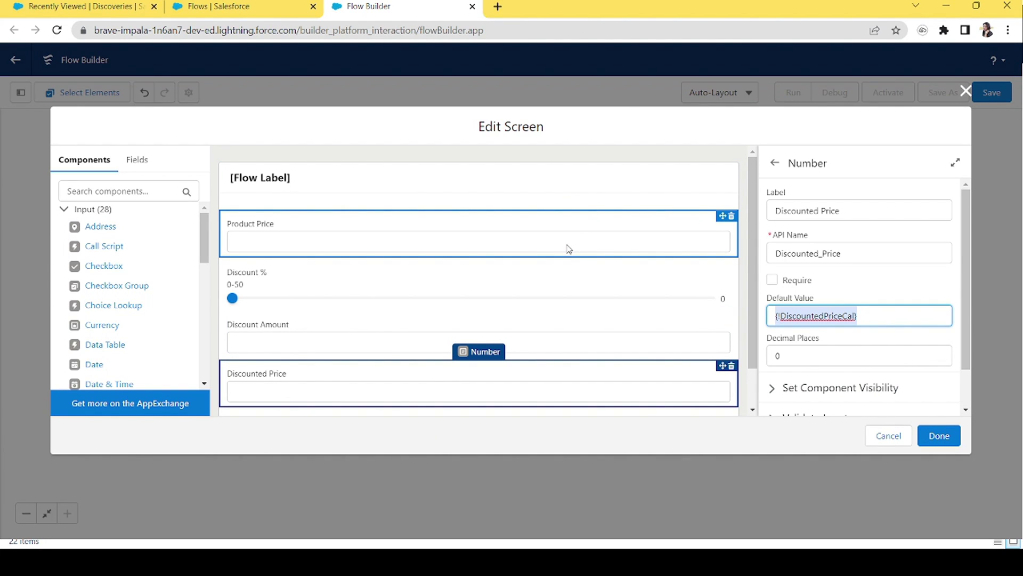
{"action": "left_click", "coordinate": [333, 322]}
{"action": "left_click", "coordinate": [329, 376]}
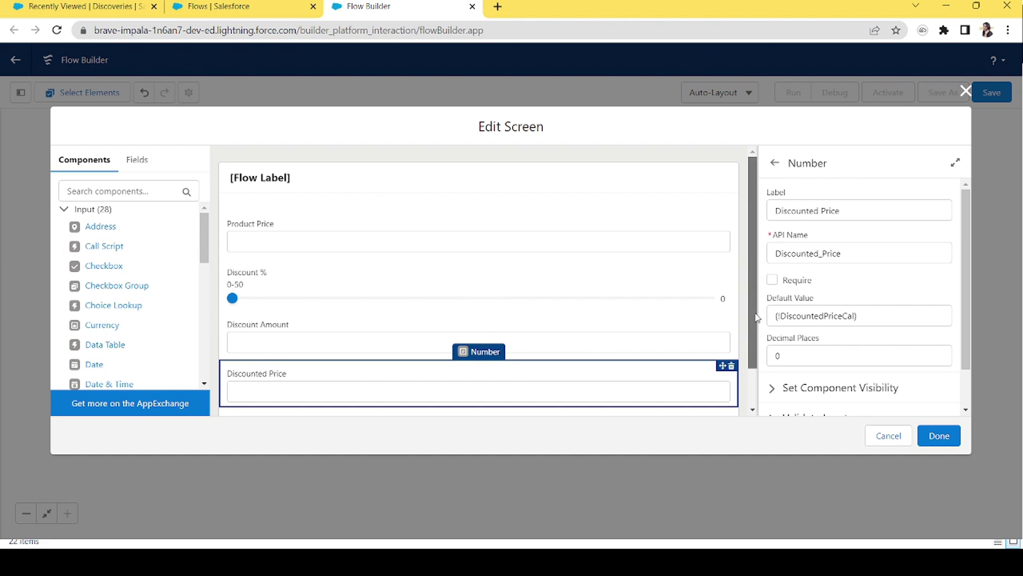
{"action": "scroll", "coordinate": [754, 317], "scroll_direction": "down", "scroll_amount": 1}
{"action": "left_click", "coordinate": [932, 431]}
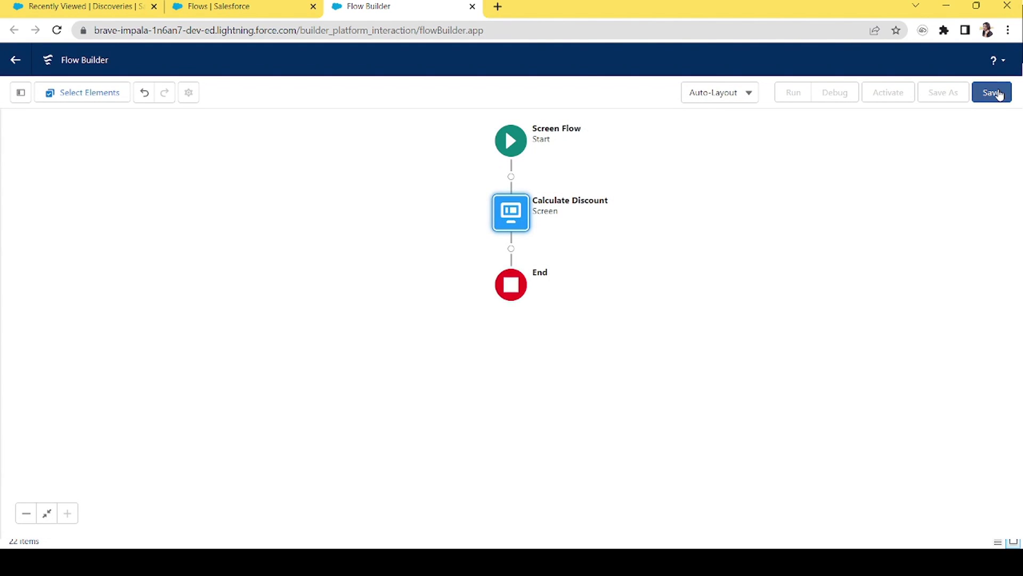
Save the flow with label 'Calculate Discount' and launch a debug run.
{"action": "left_click", "coordinate": [998, 94]}
{"action": "left_click", "coordinate": [482, 239]}
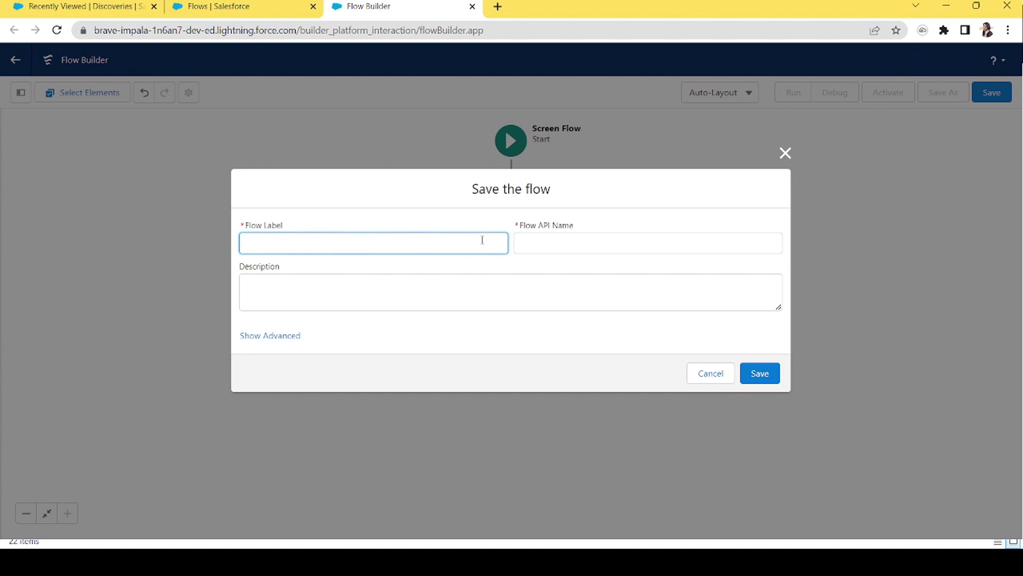
{"action": "type", "text": "Calculate Discount"}
{"action": "key", "text": "Tab"}
{"action": "left_click", "coordinate": [767, 373]}
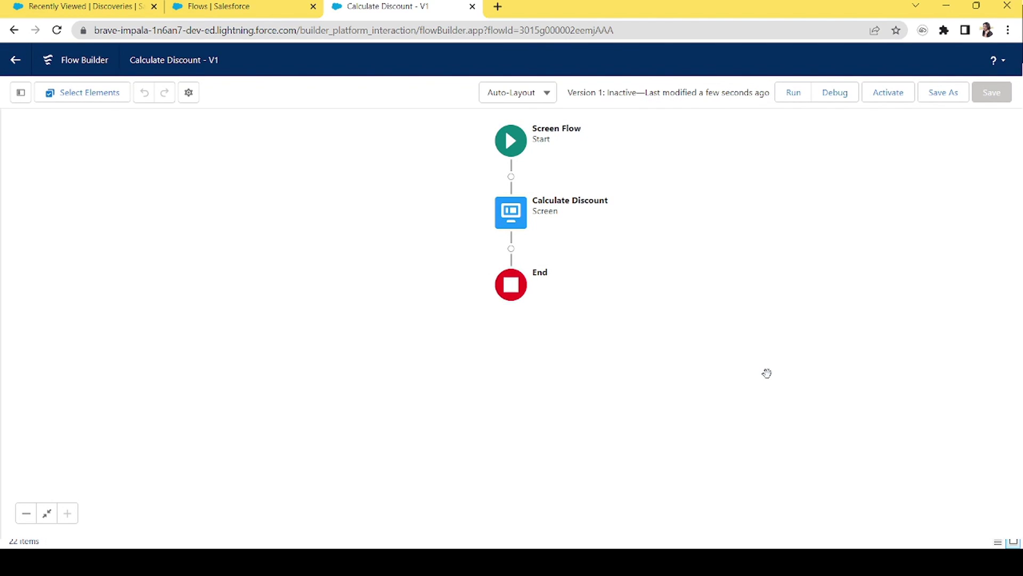
{"action": "left_click", "coordinate": [831, 94]}
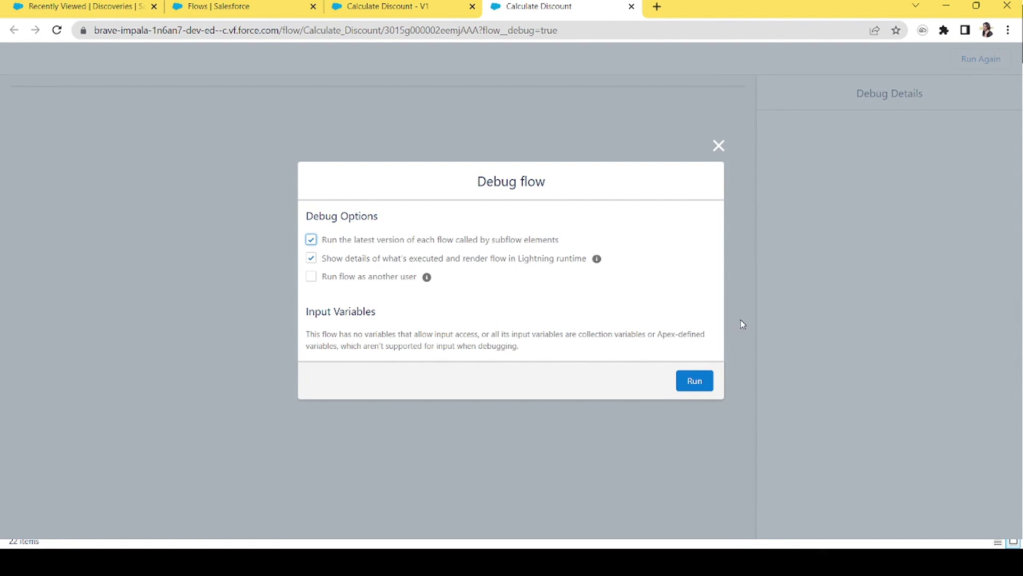
Debug-run the flow with price 100 at 2% and inspect Discount Amount and Discounted Price.
{"action": "left_click", "coordinate": [696, 388]}
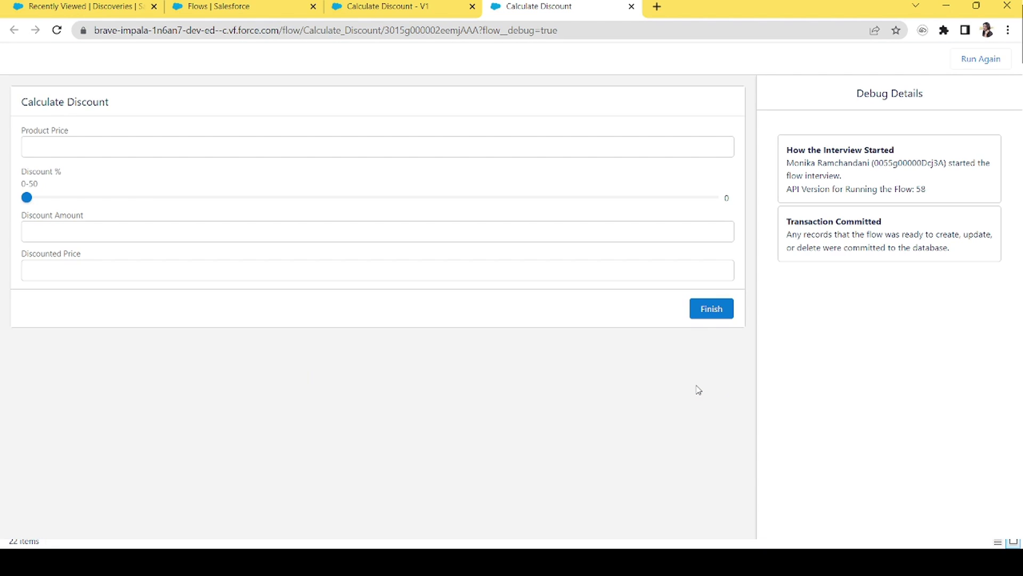
{"action": "left_click", "coordinate": [186, 151]}
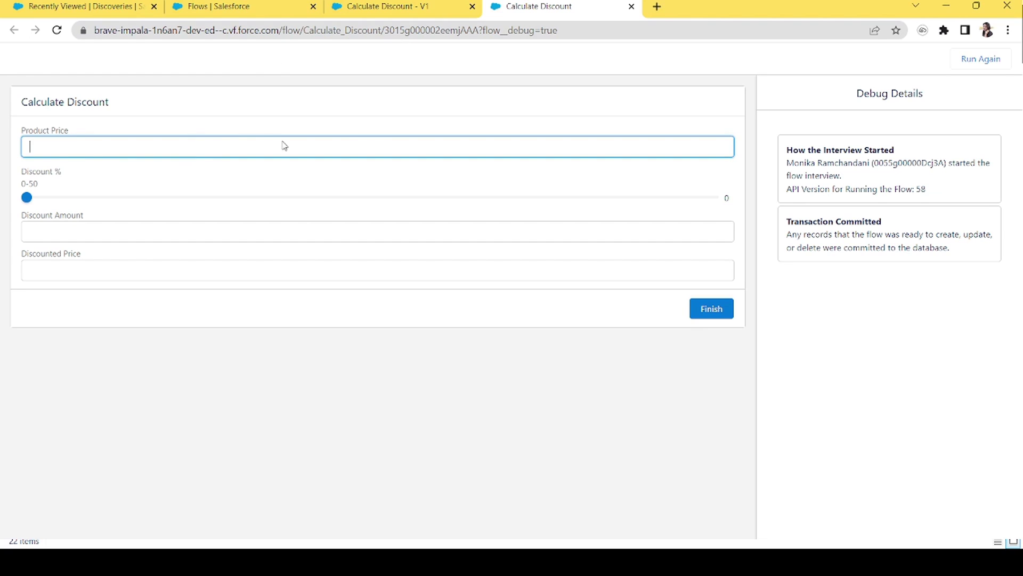
{"action": "type", "text": "100"}
{"action": "left_click_drag", "start_coordinate": [27, 199], "coordinate": [131, 201]}
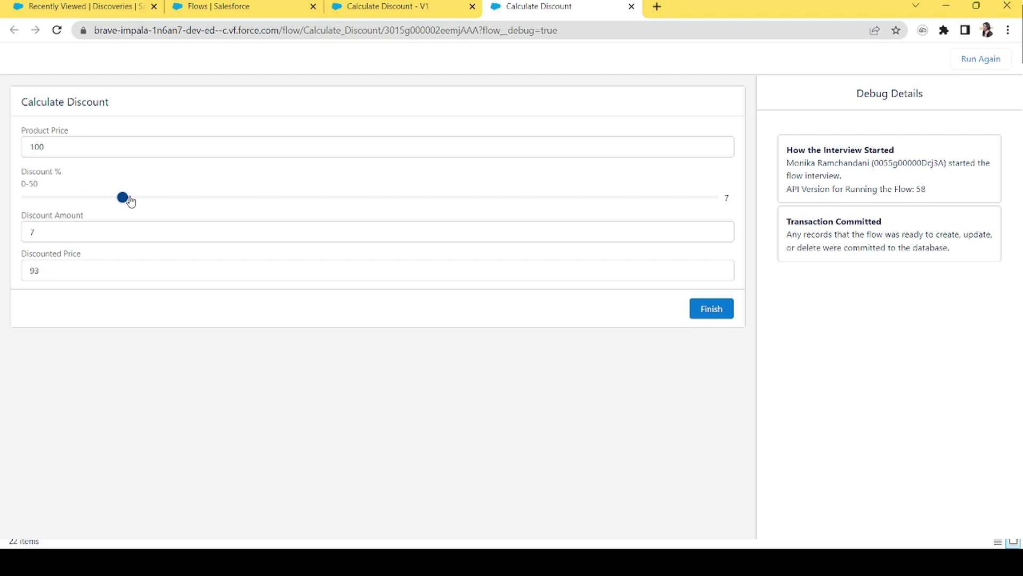
{"action": "left_click", "coordinate": [54, 234]}
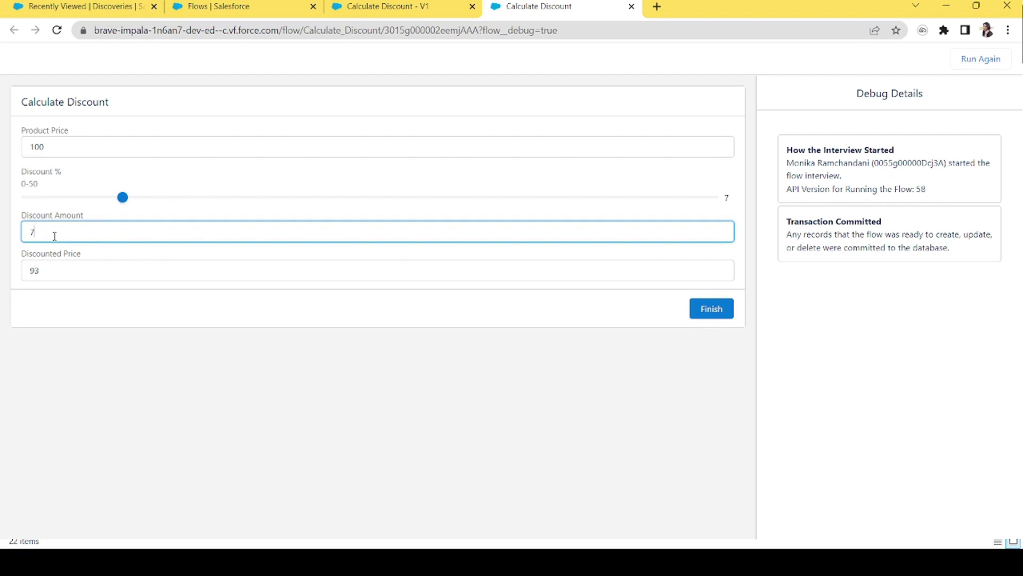
{"action": "left_click", "coordinate": [51, 273]}
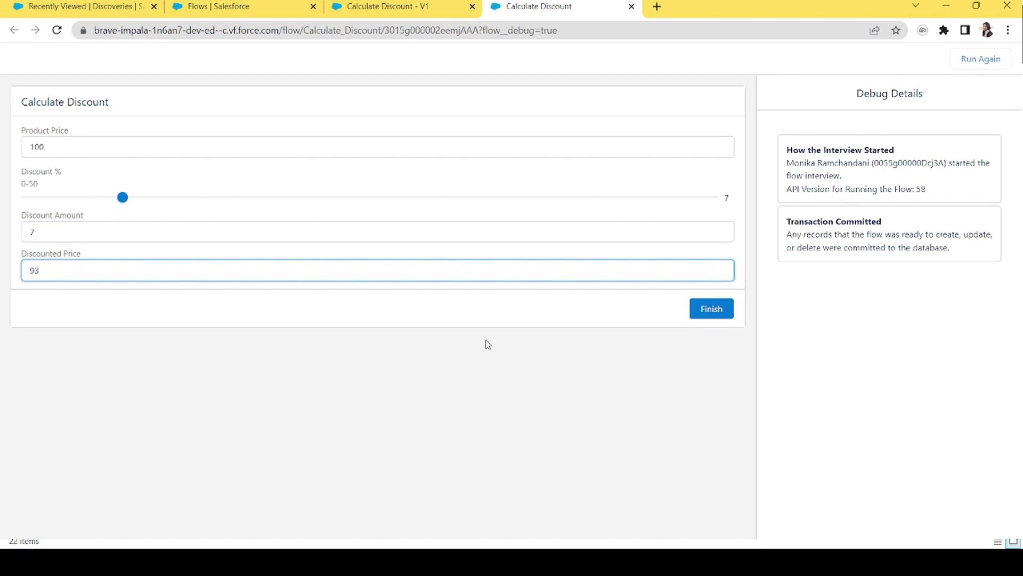
Slide the discount through 9, 11, 16, 7 and back to 2 percent, then return to the builder.
{"action": "left_click", "coordinate": [149, 198]}
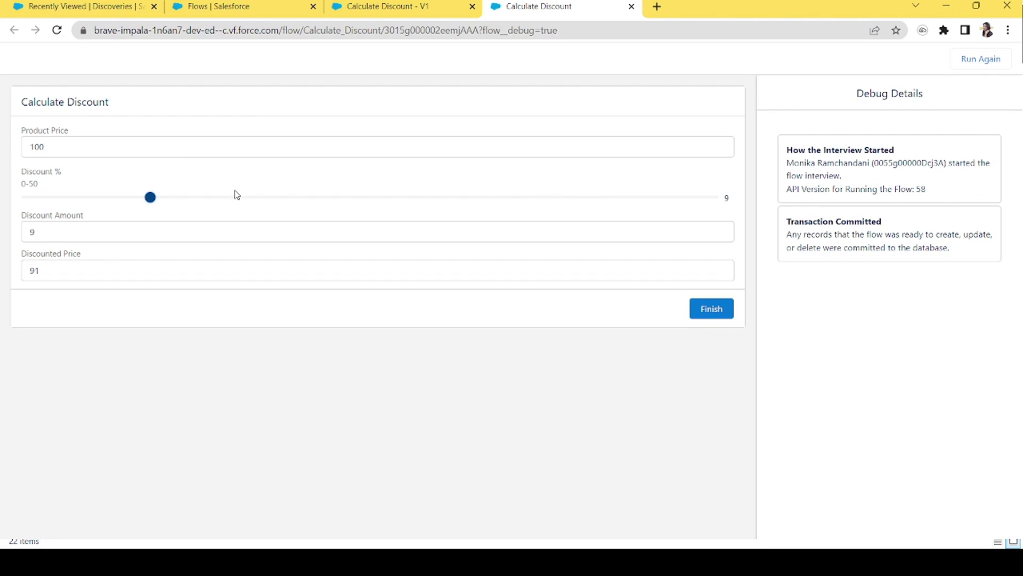
{"action": "left_click", "coordinate": [178, 197]}
{"action": "left_click_drag", "start_coordinate": [178, 198], "coordinate": [405, 210]}
{"action": "left_click_drag", "start_coordinate": [409, 197], "coordinate": [302, 210]}
{"action": "left_click_drag", "start_coordinate": [299, 197], "coordinate": [54, 199]}
{"action": "left_click", "coordinate": [397, 7]}
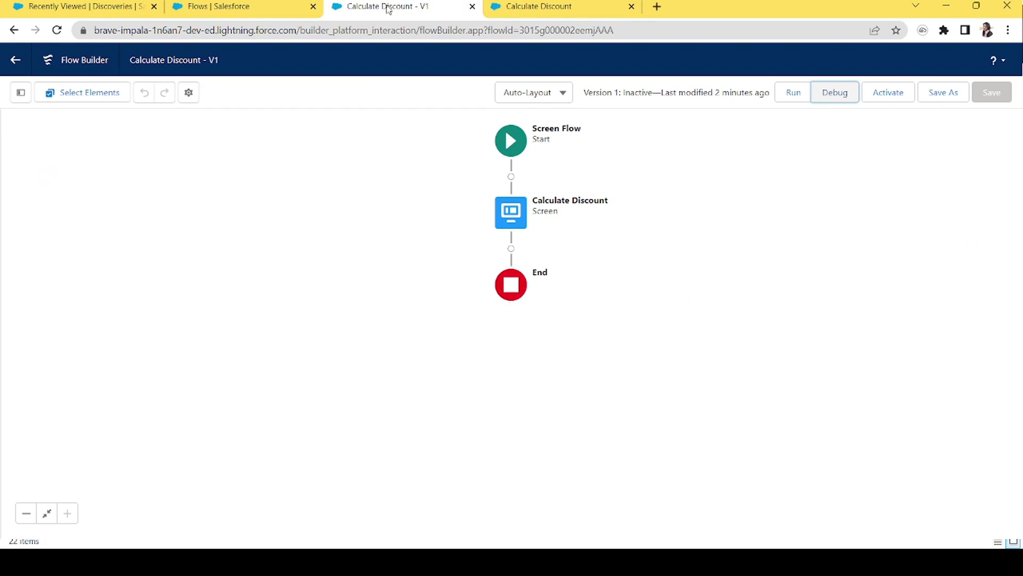
Add a Text input labelled 'Write Here' below Discounted Price on the Calculate Discount screen.
{"action": "double_click", "coordinate": [522, 216]}
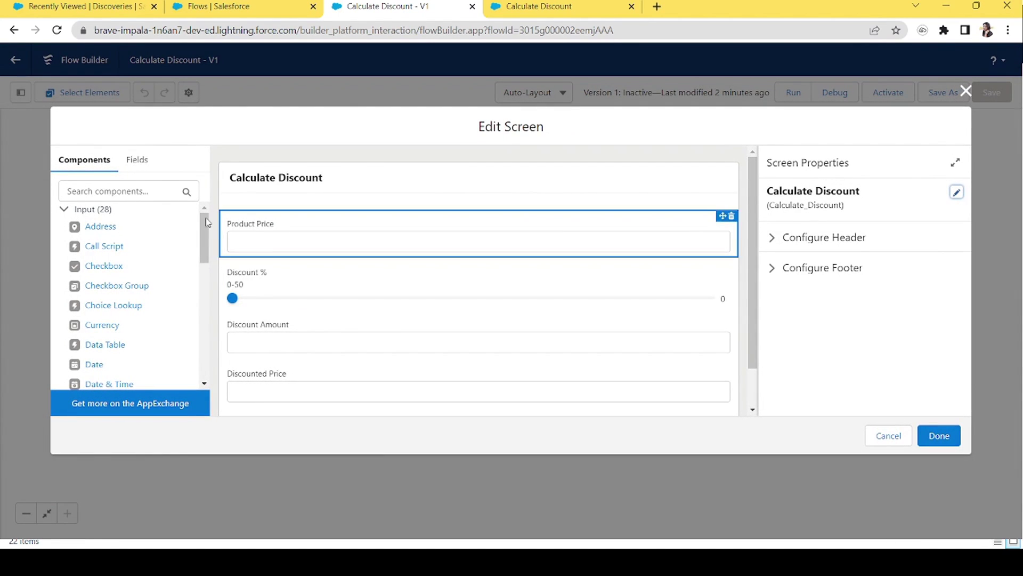
{"action": "left_click", "coordinate": [118, 191]}
{"action": "type", "text": "text"}
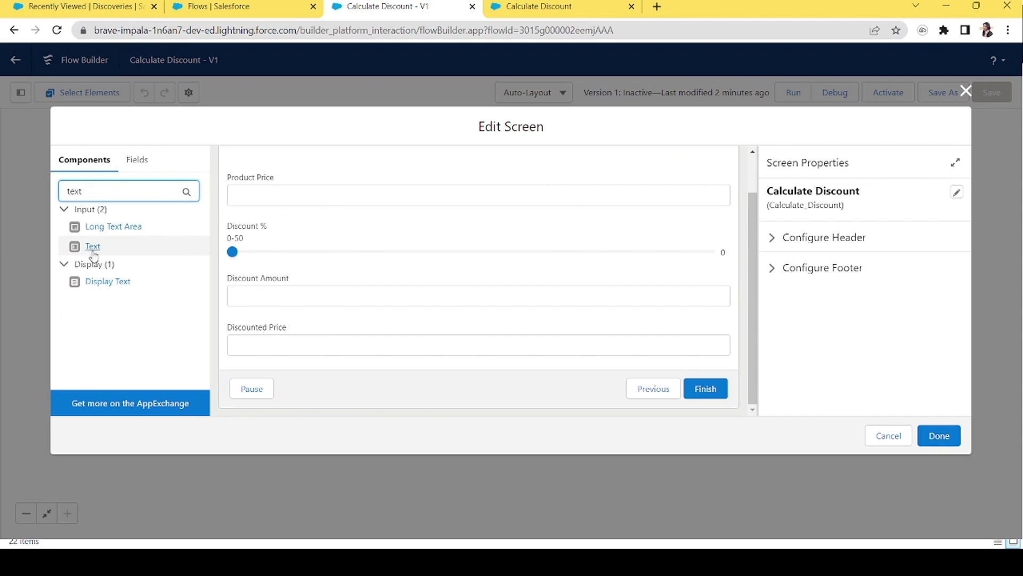
{"action": "left_click_drag", "start_coordinate": [93, 249], "coordinate": [251, 365]}
{"action": "left_click", "coordinate": [830, 214]}
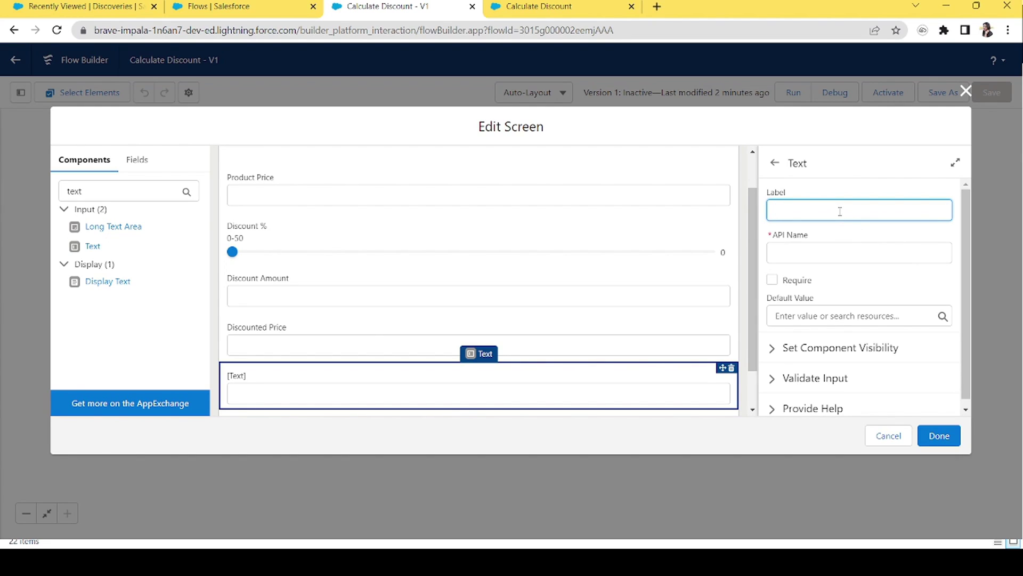
{"action": "type", "text": "Write Here"}
{"action": "key", "text": "Tab"}
{"action": "left_click_drag", "start_coordinate": [752, 319], "coordinate": [740, 455]}
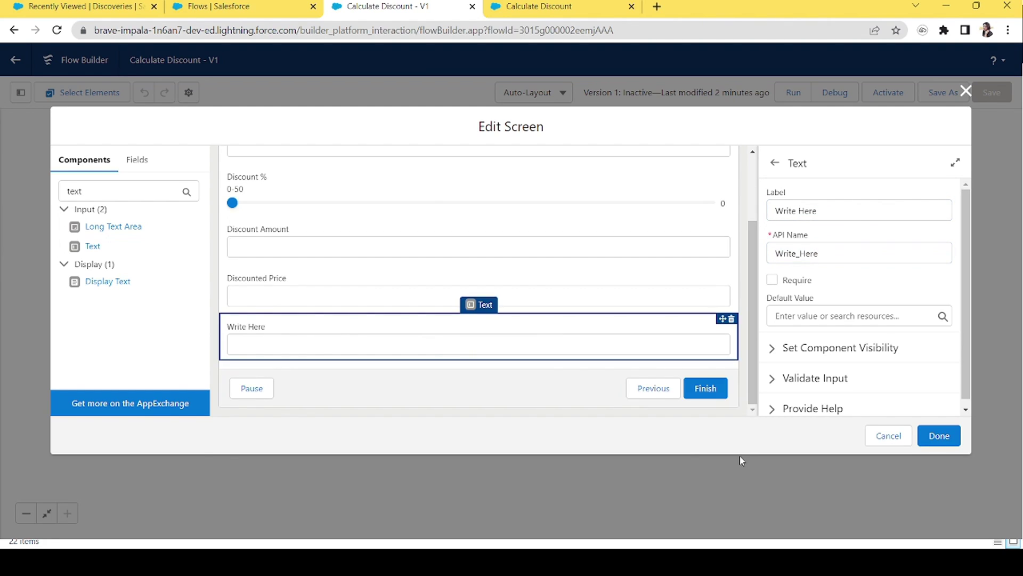
Add an 'Output' Text field defaulting to {!Write_Here} and finish editing the screen.
{"action": "left_click_drag", "start_coordinate": [95, 254], "coordinate": [243, 363]}
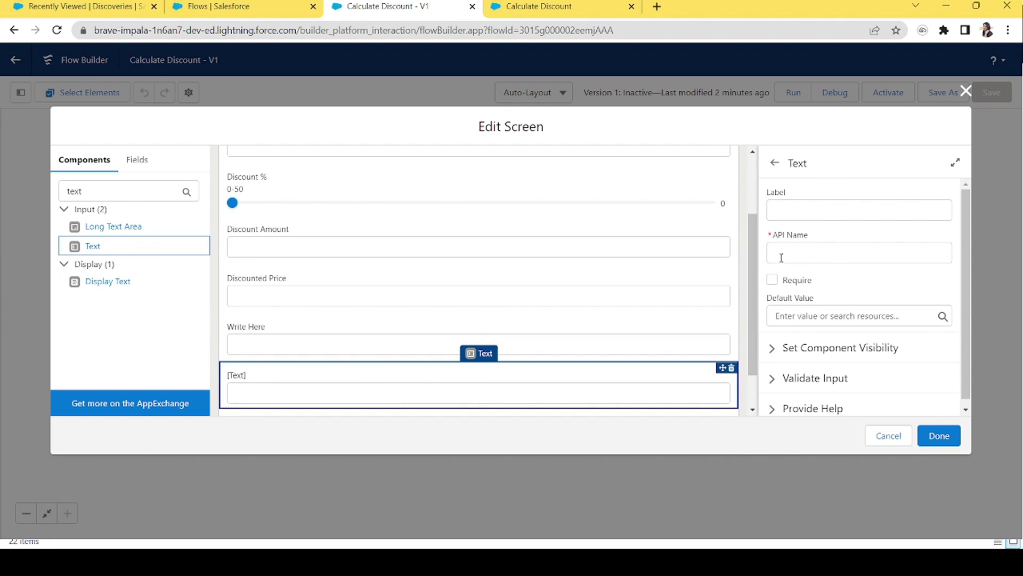
{"action": "left_click", "coordinate": [811, 210]}
{"action": "type", "text": "Output"}
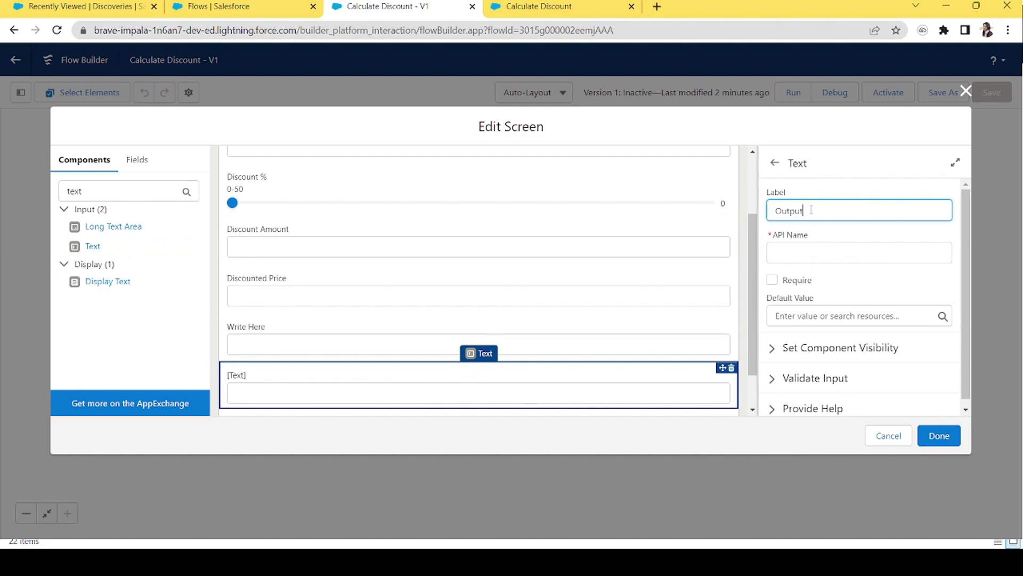
{"action": "key", "text": "Tab"}
{"action": "left_click", "coordinate": [846, 320]}
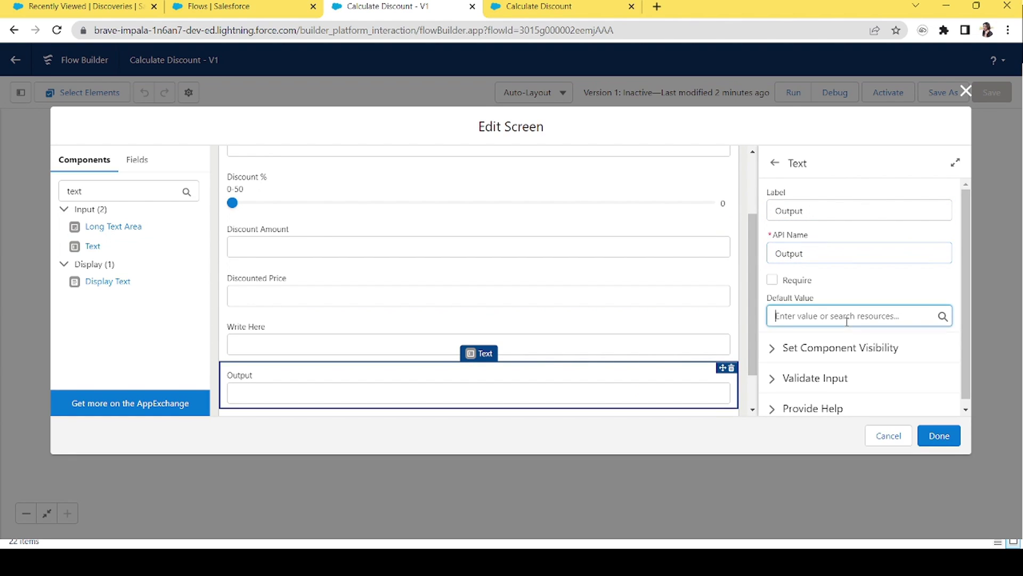
{"action": "type", "text": "wri"}
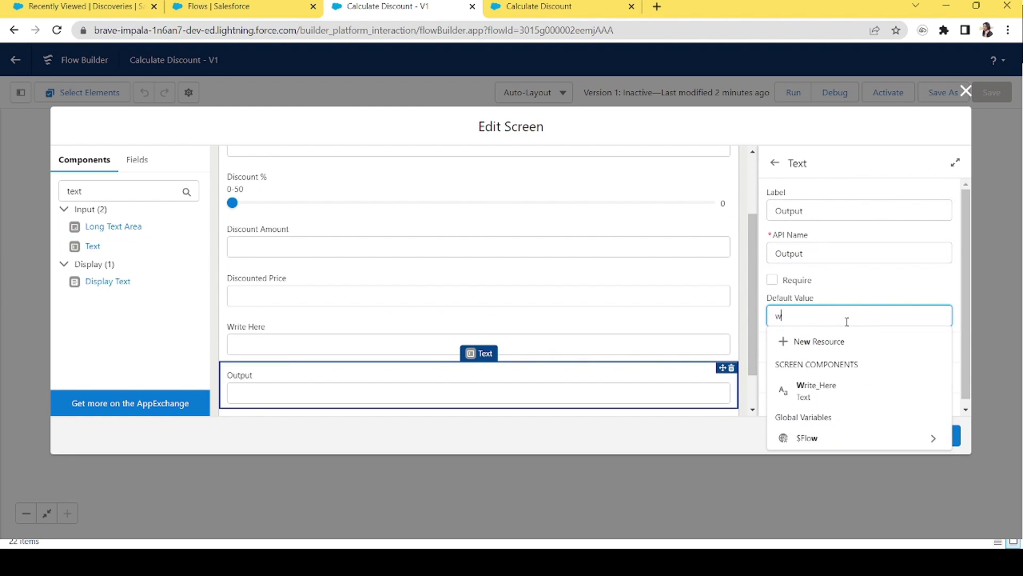
{"action": "left_click", "coordinate": [817, 368]}
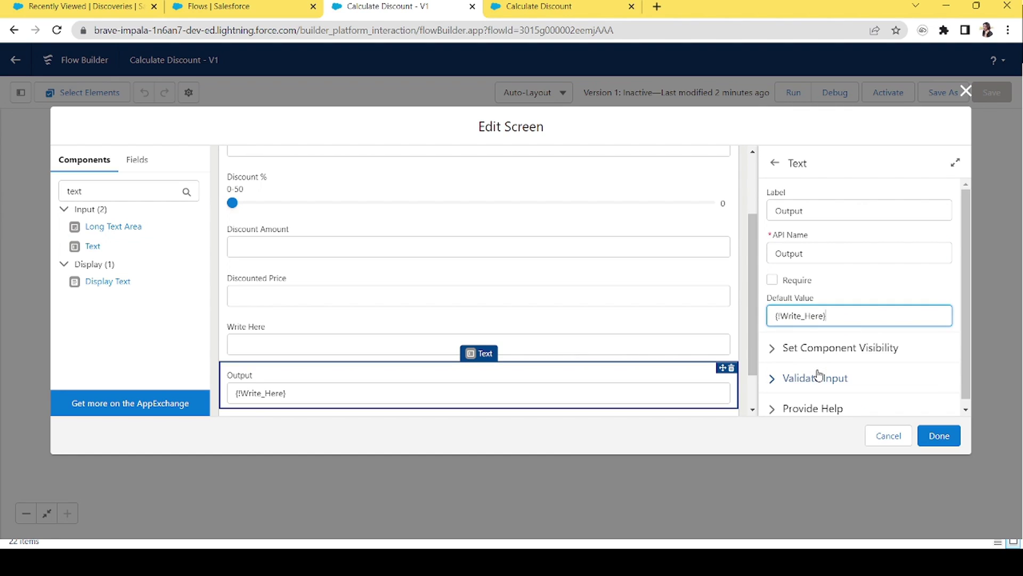
{"action": "left_click", "coordinate": [942, 435]}
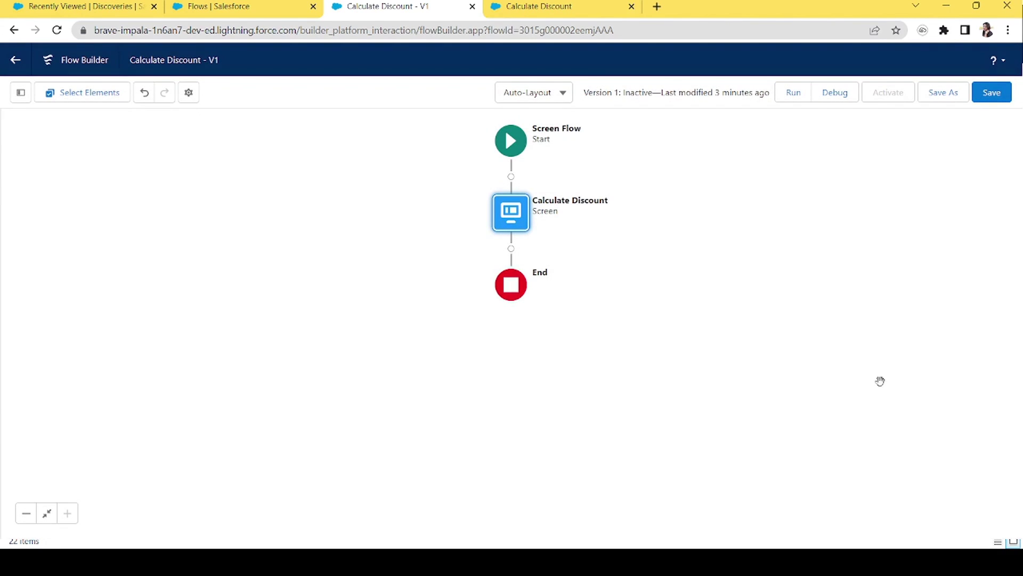
Save the flow and start a new debug run with the default options.
{"action": "left_click", "coordinate": [995, 99]}
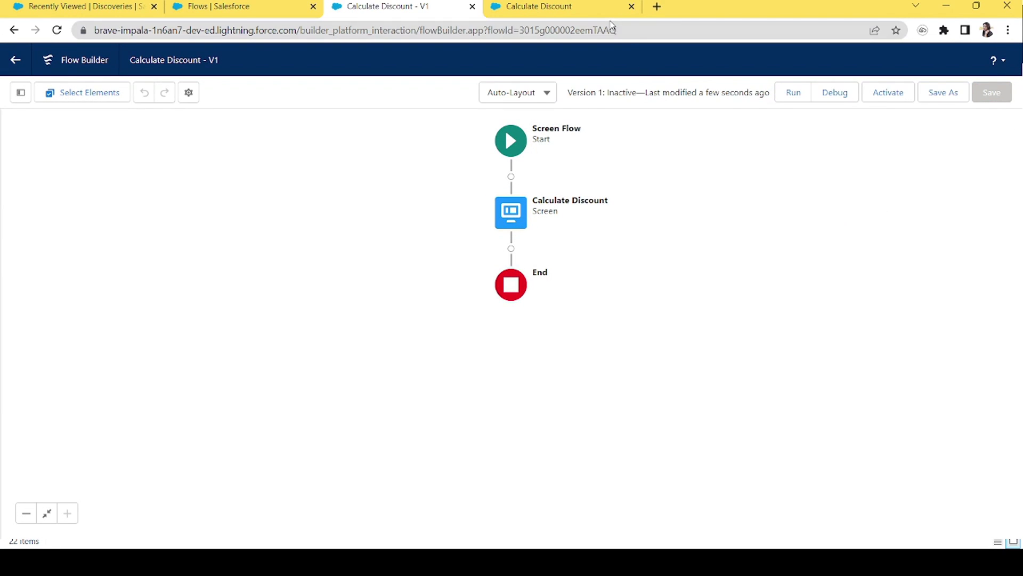
{"action": "left_click", "coordinate": [632, 7]}
{"action": "left_click", "coordinate": [835, 99]}
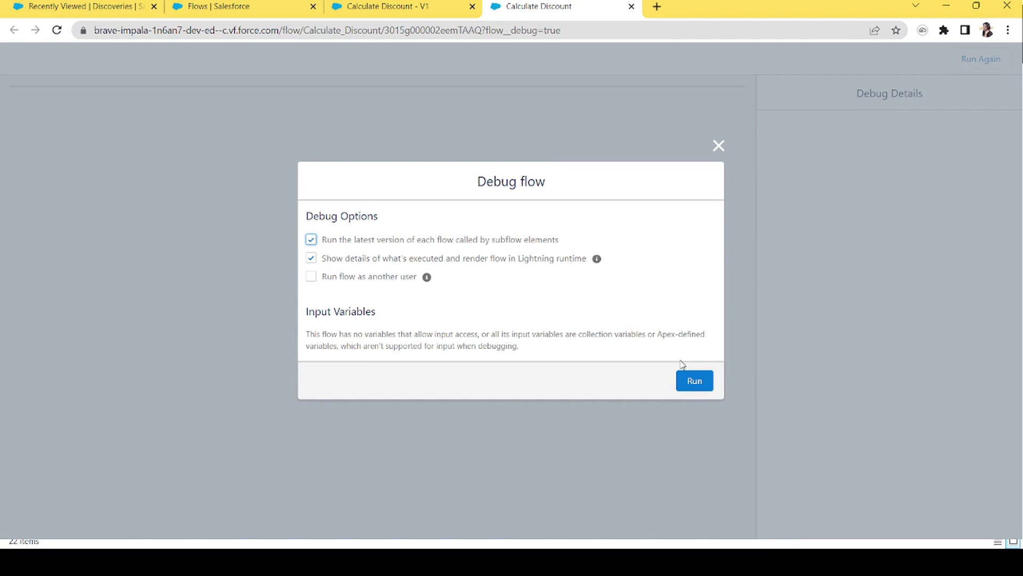
{"action": "left_click", "coordinate": [693, 381]}
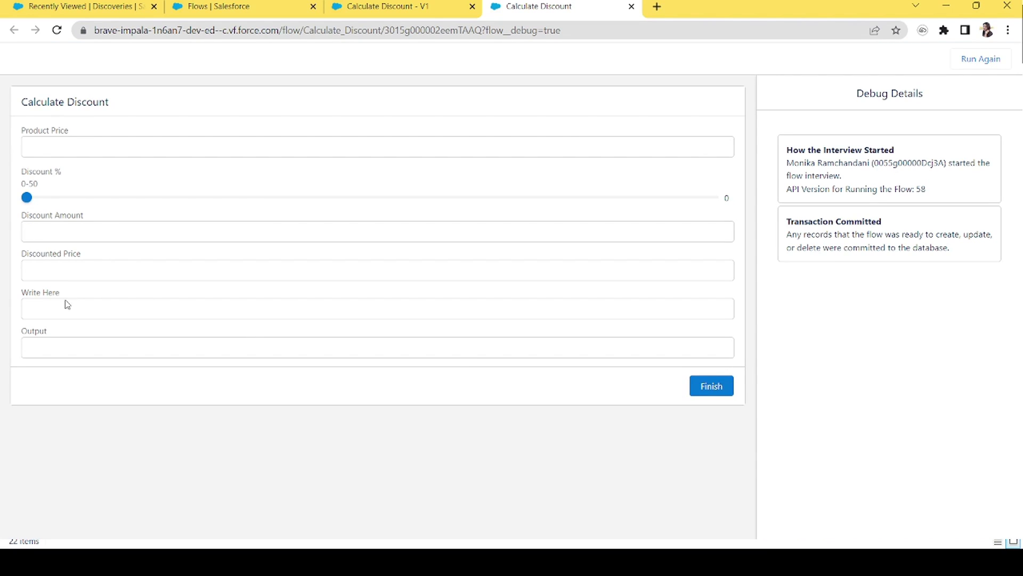
Enter 'Hello! Welcome to SFDC Girl Community' in Write Here and confirm Output mirrors it.
{"action": "left_click", "coordinate": [66, 303]}
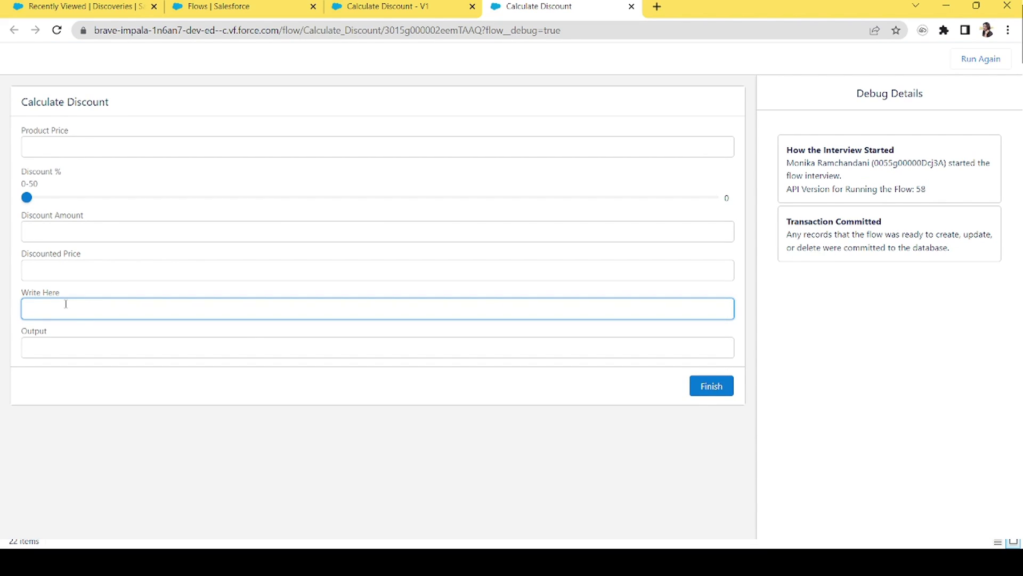
{"action": "type", "text": "Hello! Welcome to SFD"}
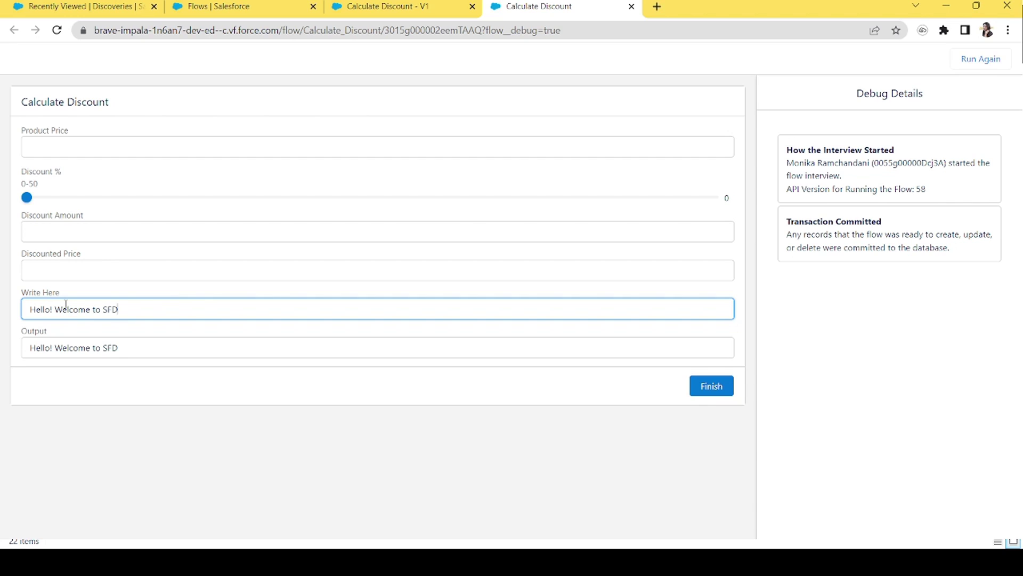
{"action": "type", "text": "C Girl Community."}
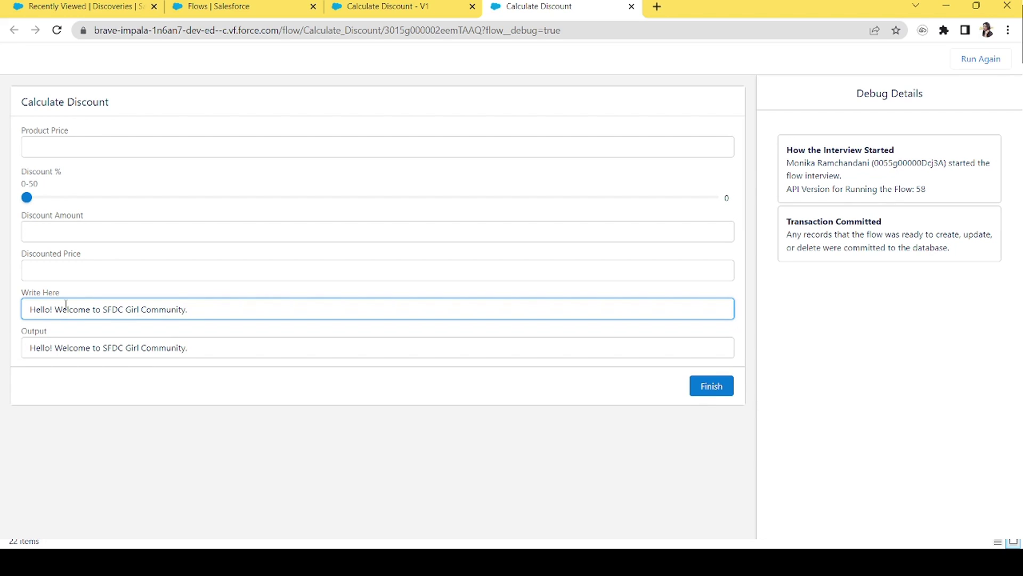
{"action": "key", "text": "ctrl+a"}
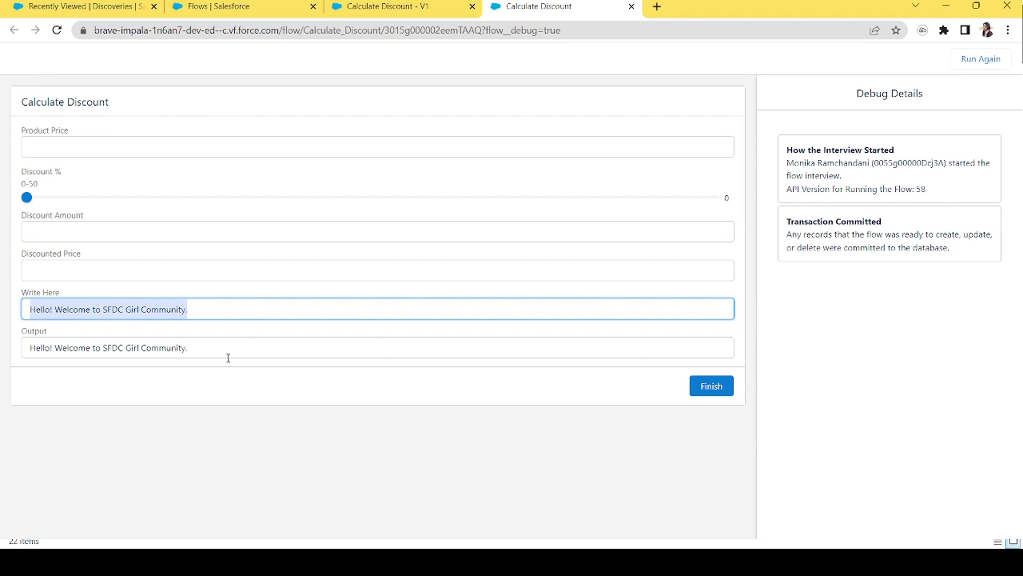
{"action": "left_click_drag", "start_coordinate": [245, 354], "coordinate": [26, 349]}
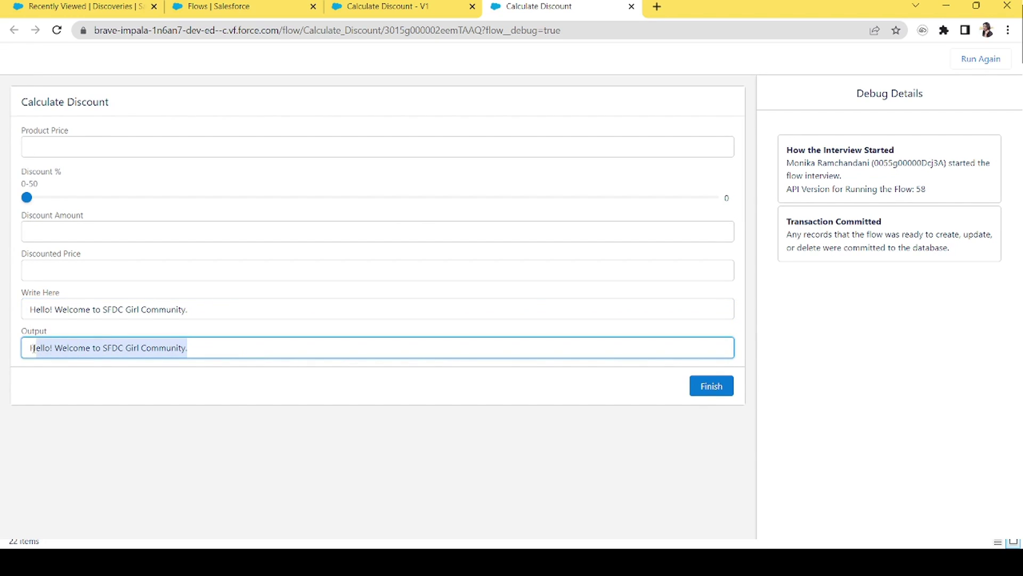
{"action": "left_click", "coordinate": [220, 356]}
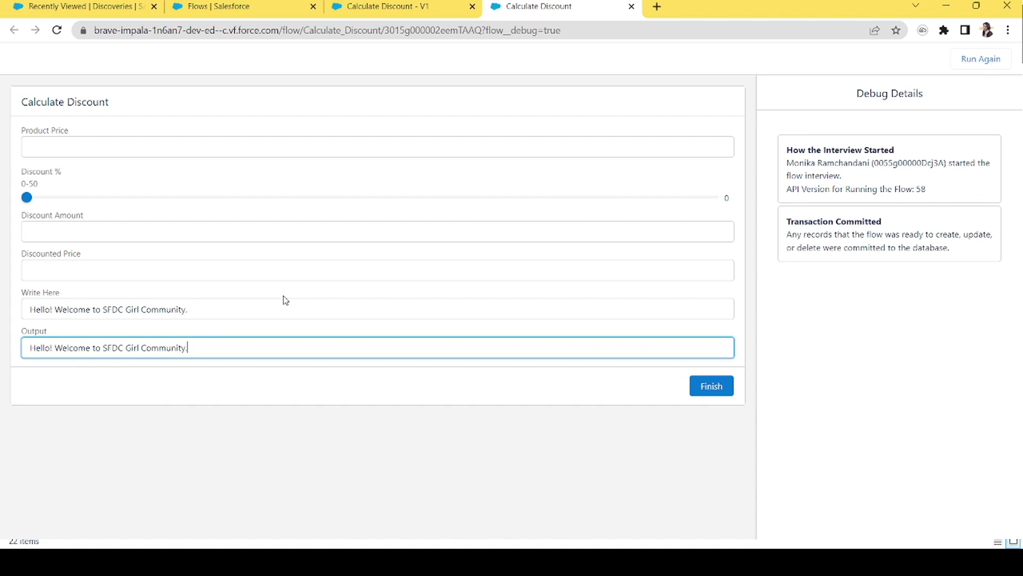
{"action": "left_click", "coordinate": [133, 7]}
Find Process Automation Settings via quick-find 'proces', clear the Reactive Screens Beta opt-in and save.
{"action": "left_click", "coordinate": [213, 6]}
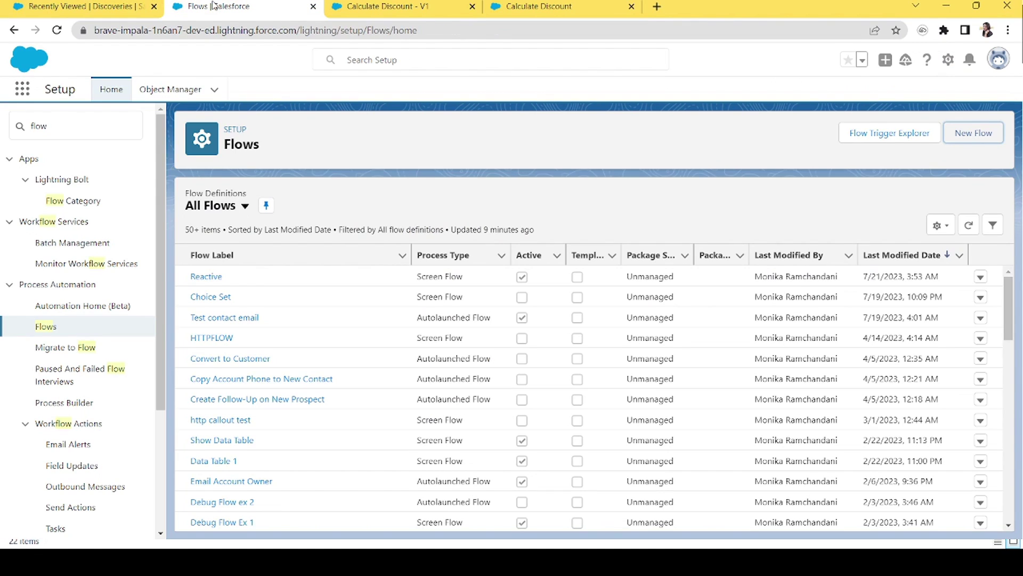
{"action": "double_click", "coordinate": [111, 134]}
{"action": "type", "text": "pro"}
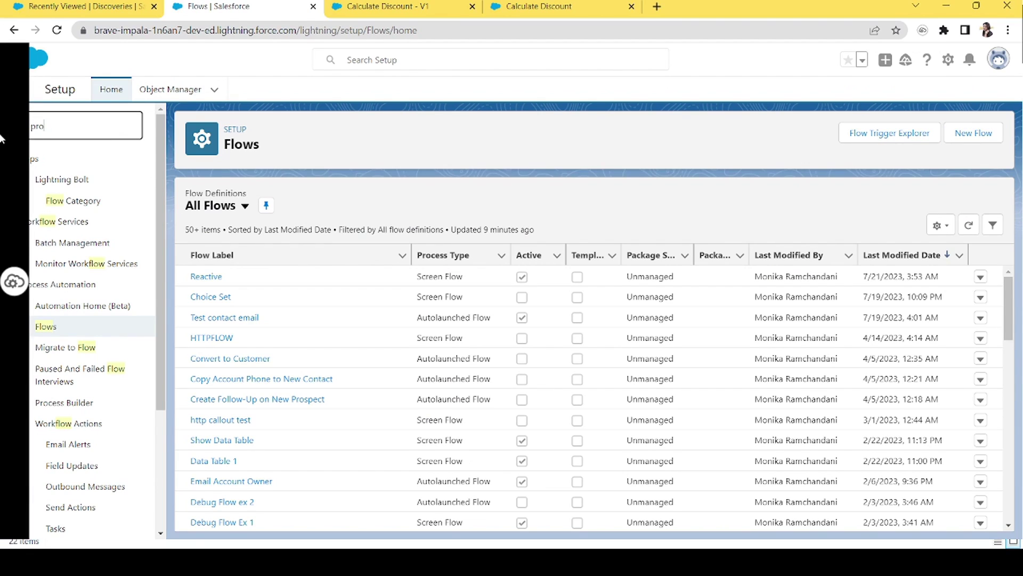
{"action": "type", "text": "cess"}
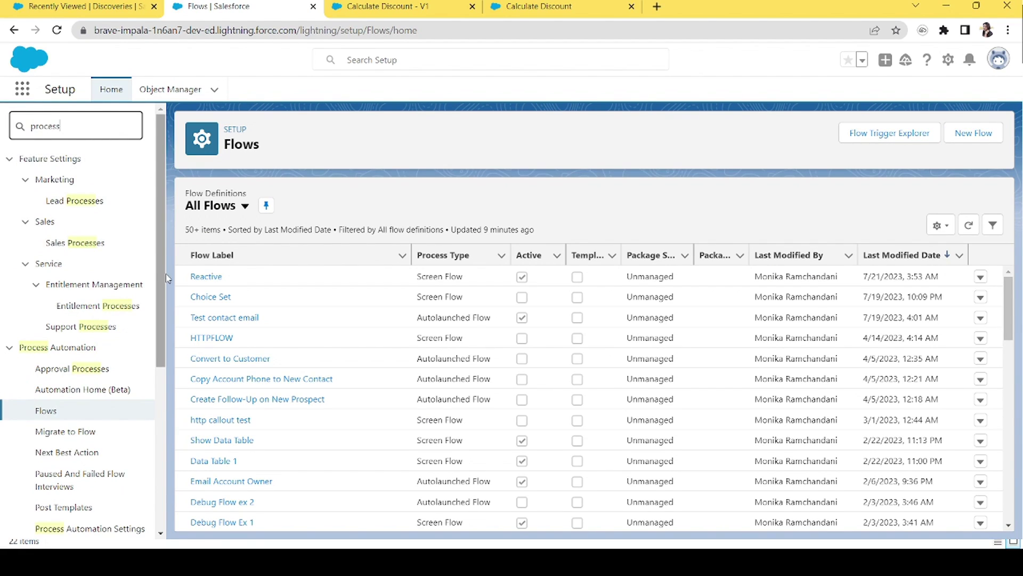
{"action": "scroll", "coordinate": [108, 300], "scroll_direction": "down", "scroll_amount": 5}
{"action": "left_click", "coordinate": [96, 283]}
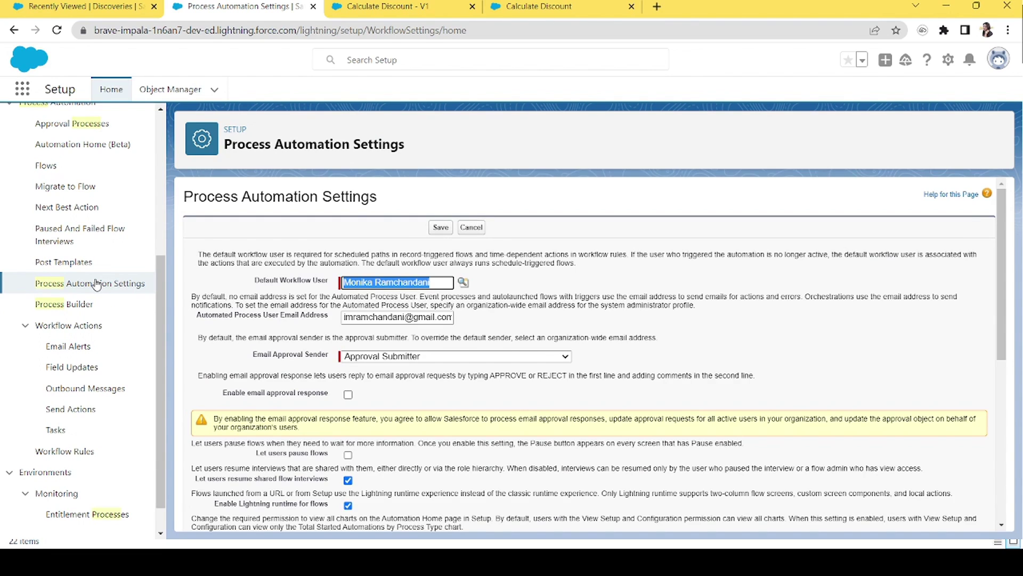
{"action": "scroll", "coordinate": [1002, 274], "scroll_direction": "down", "scroll_amount": 5}
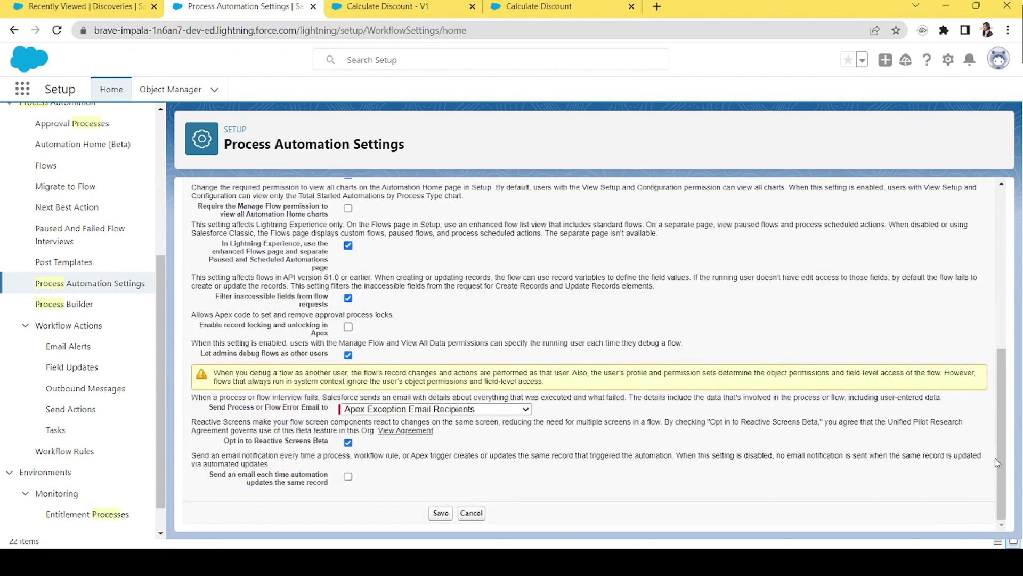
{"action": "left_click", "coordinate": [349, 442]}
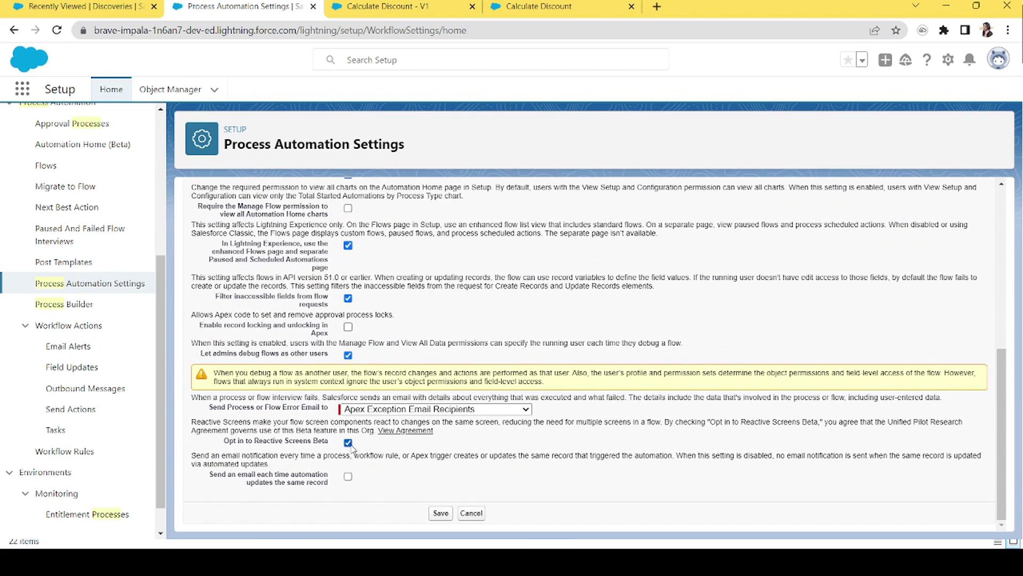
{"action": "left_click", "coordinate": [442, 515]}
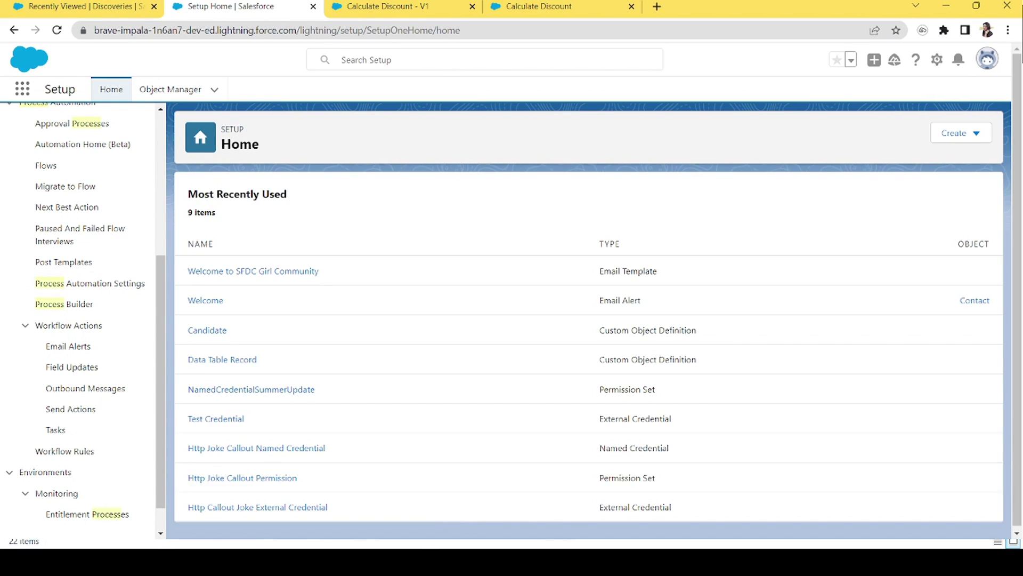
{"action": "left_click", "coordinate": [632, 6]}
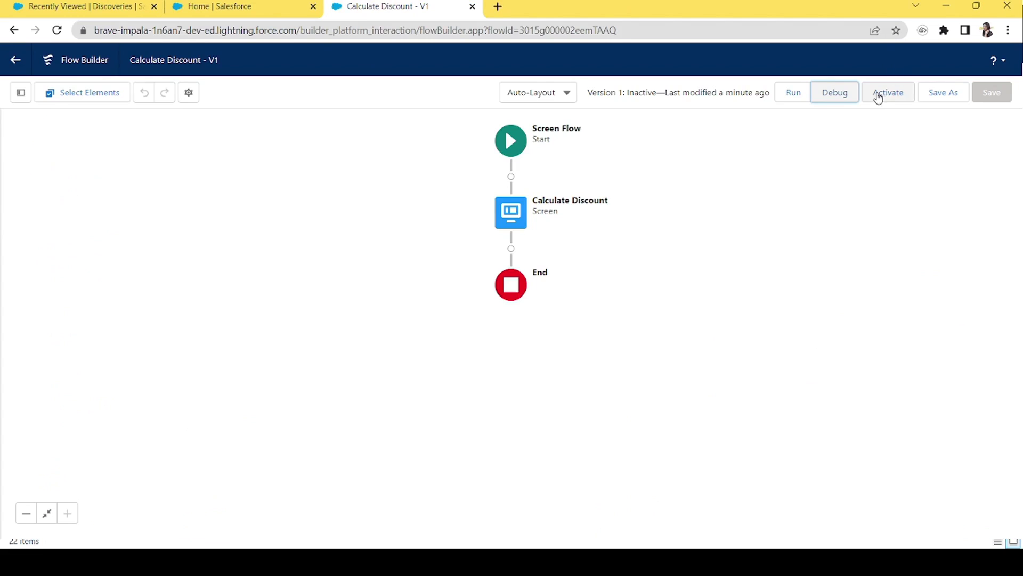
Debug-run with price 100 at 17% and check that Discount Amount and Discounted Price stay blank.
{"action": "left_click", "coordinate": [842, 96]}
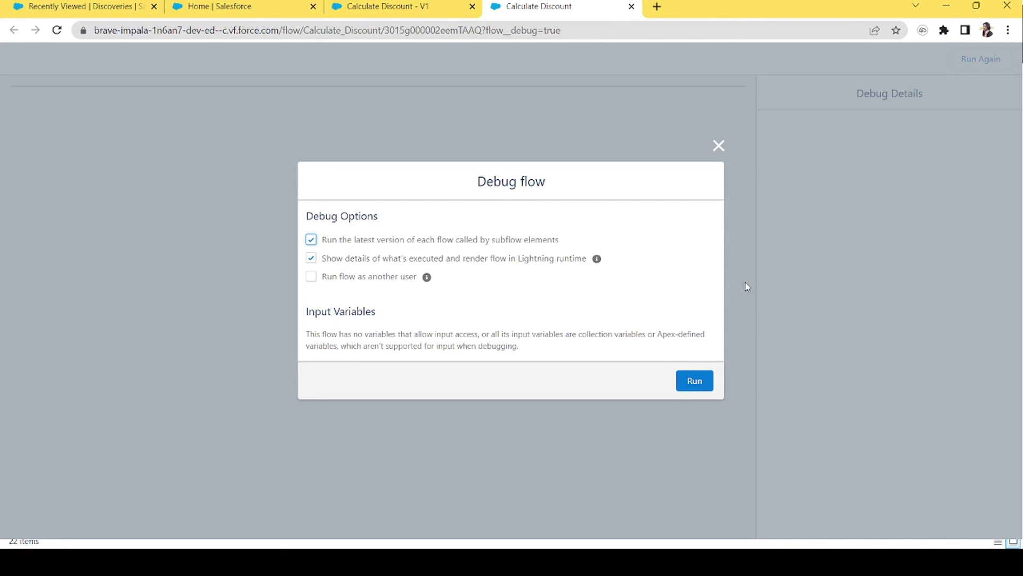
{"action": "left_click", "coordinate": [696, 382]}
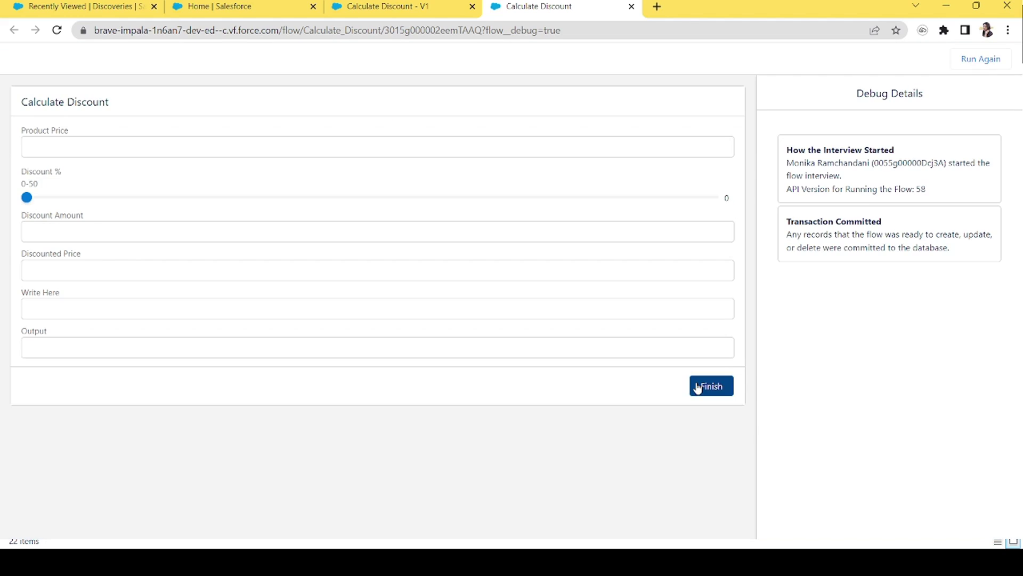
{"action": "left_click", "coordinate": [152, 139]}
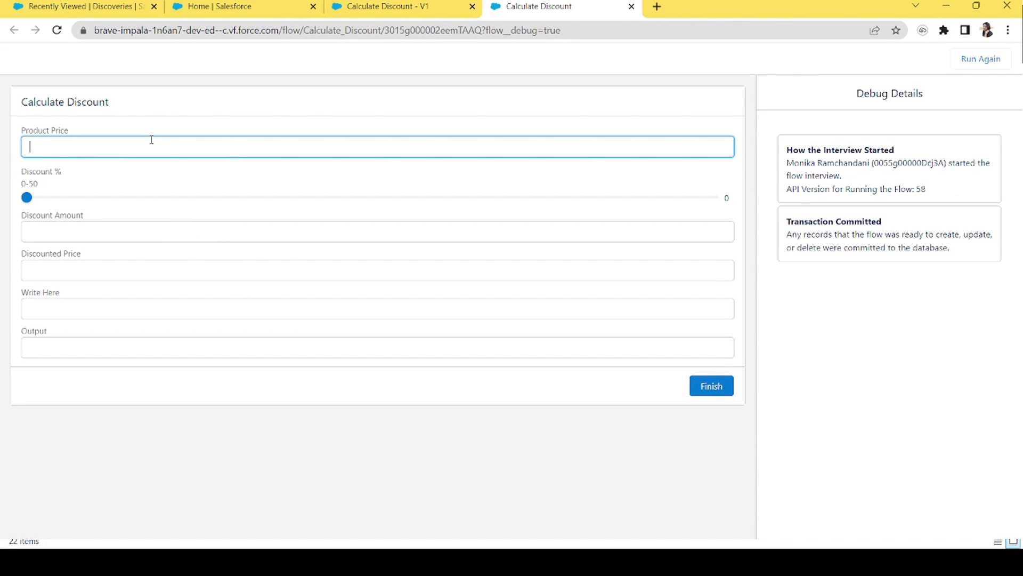
{"action": "type", "text": "100"}
{"action": "left_click_drag", "start_coordinate": [48, 196], "coordinate": [266, 204]}
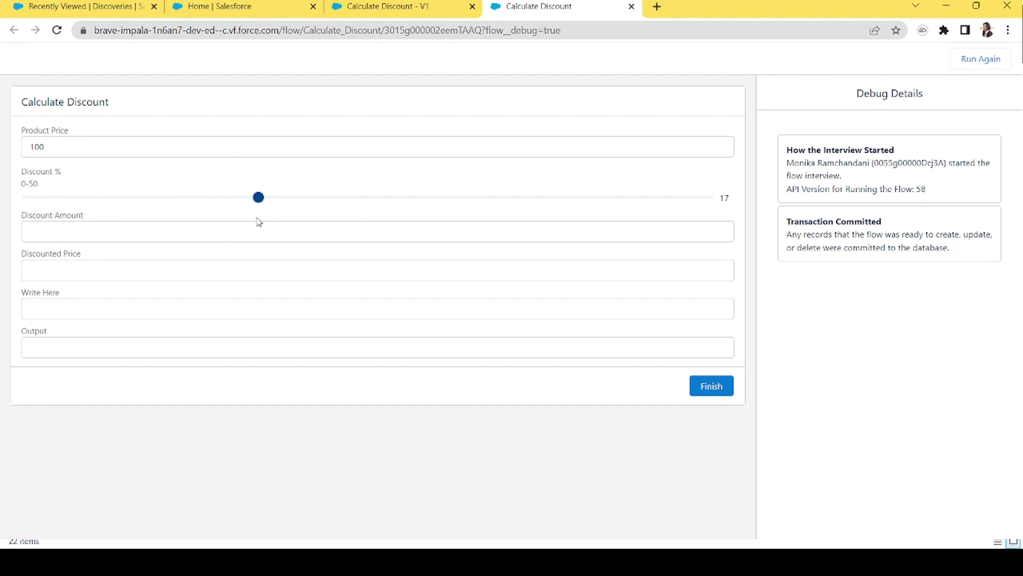
{"action": "left_click", "coordinate": [249, 235]}
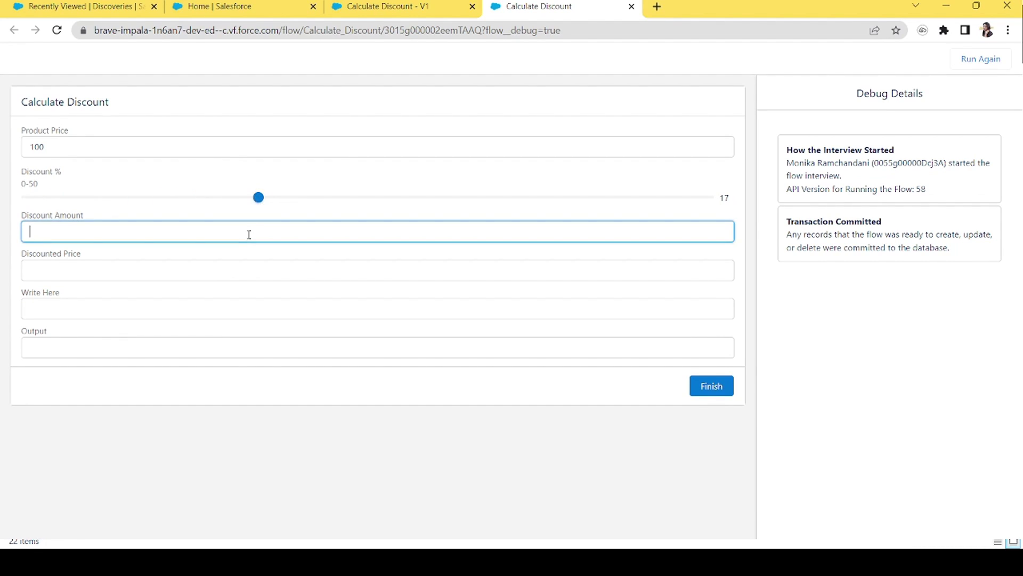
{"action": "left_click", "coordinate": [223, 275]}
{"action": "left_click", "coordinate": [97, 231]}
{"action": "left_click", "coordinate": [101, 269]}
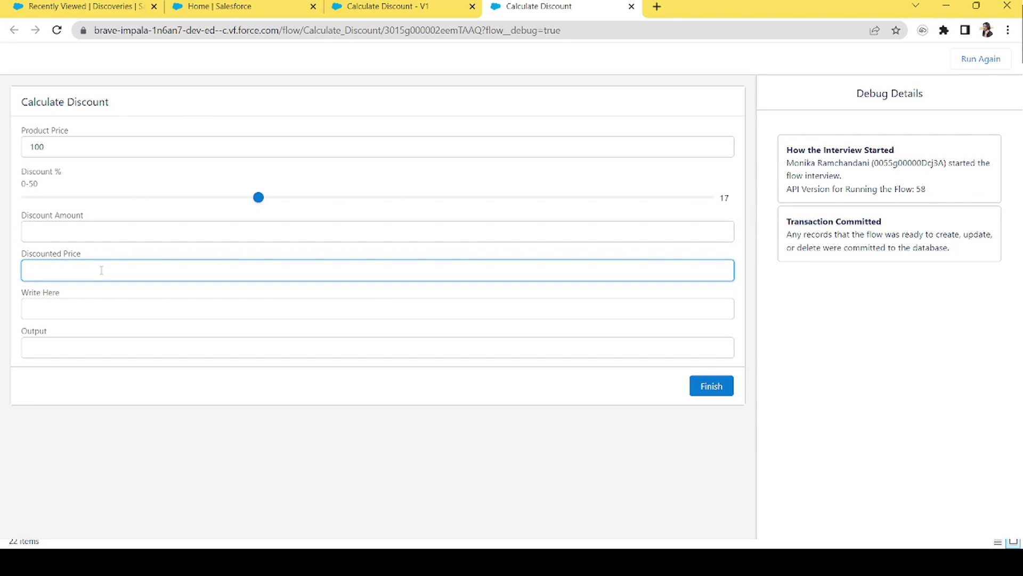
Type 'Hello' in Write Here and check whether Output mirrors it.
{"action": "left_click", "coordinate": [110, 310]}
{"action": "type", "text": "Hello!"}
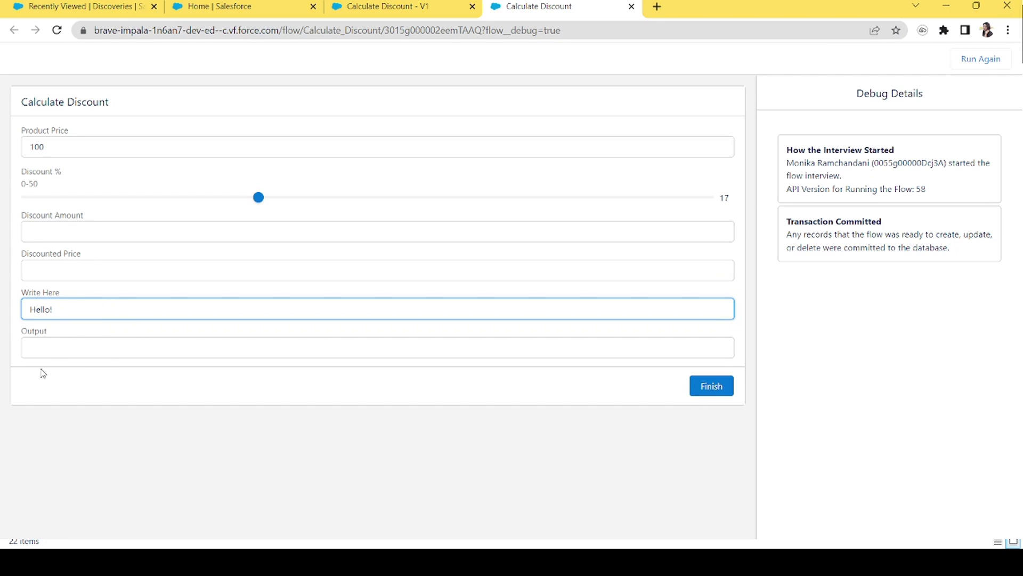
{"action": "left_click", "coordinate": [60, 355]}
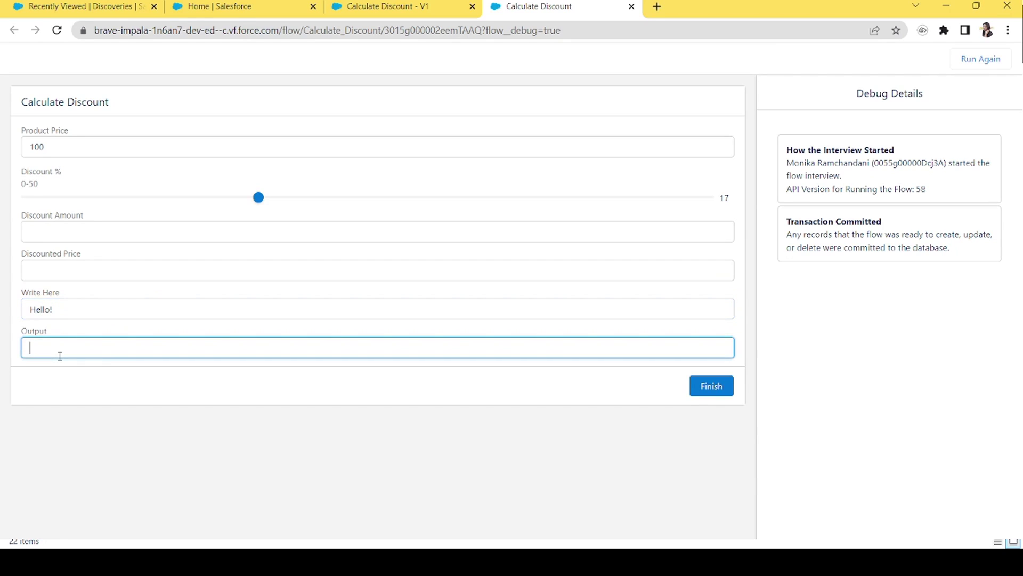